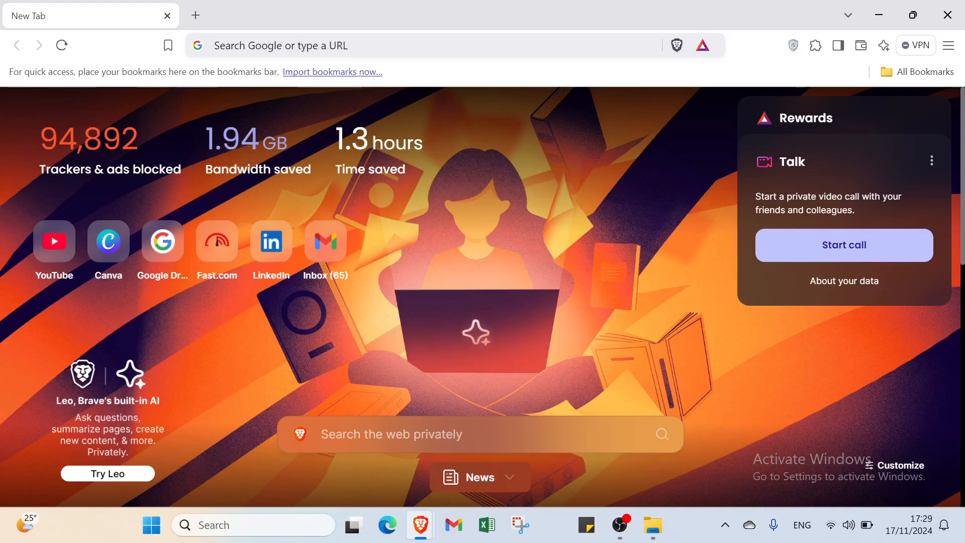
# Search Google for "google tasks" and open the Google Tasks site
pyautogui.click(226, 46)
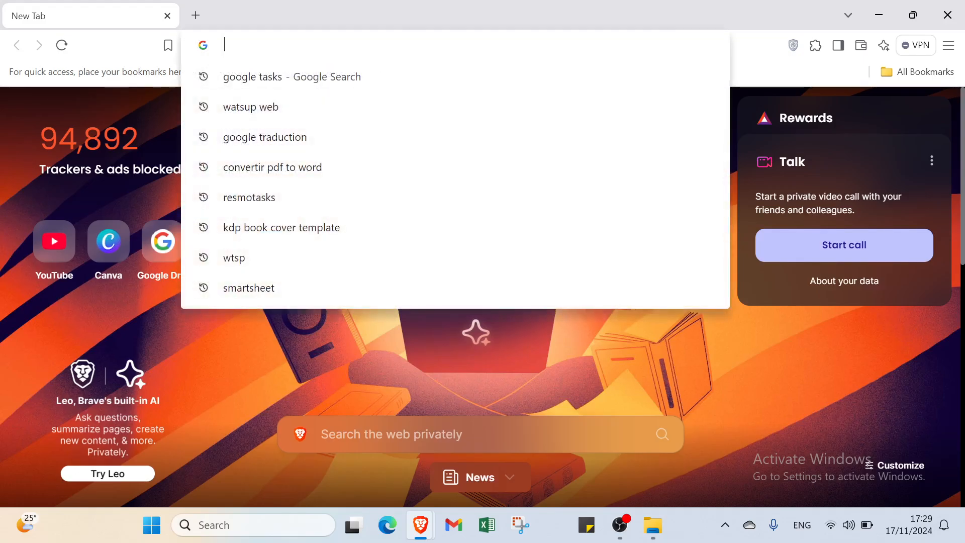
pyautogui.write('goo')
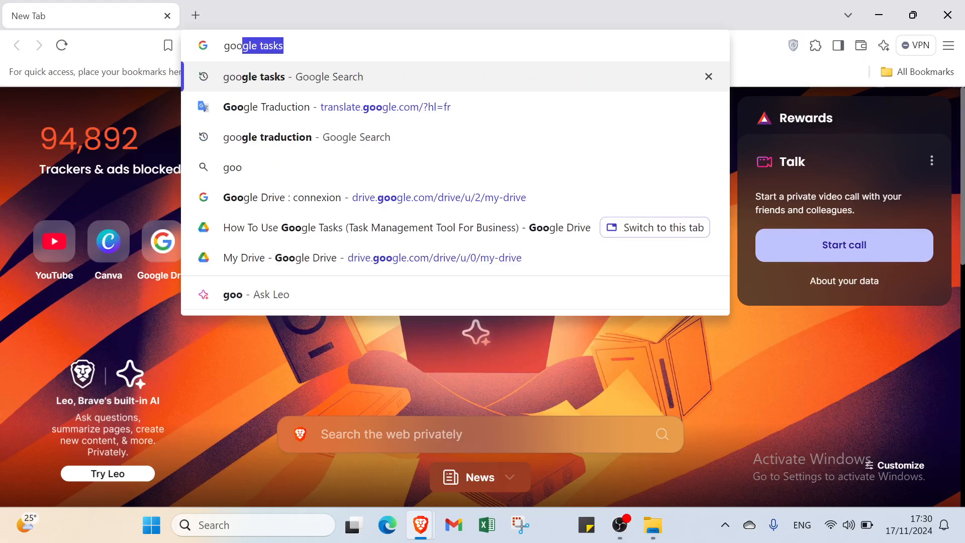
pyautogui.write('gle')
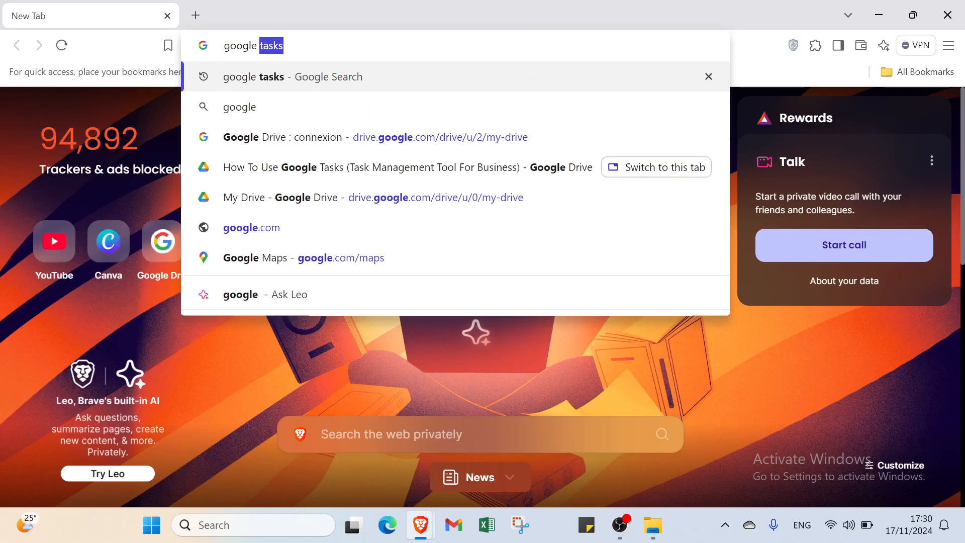
pyautogui.press('Return')
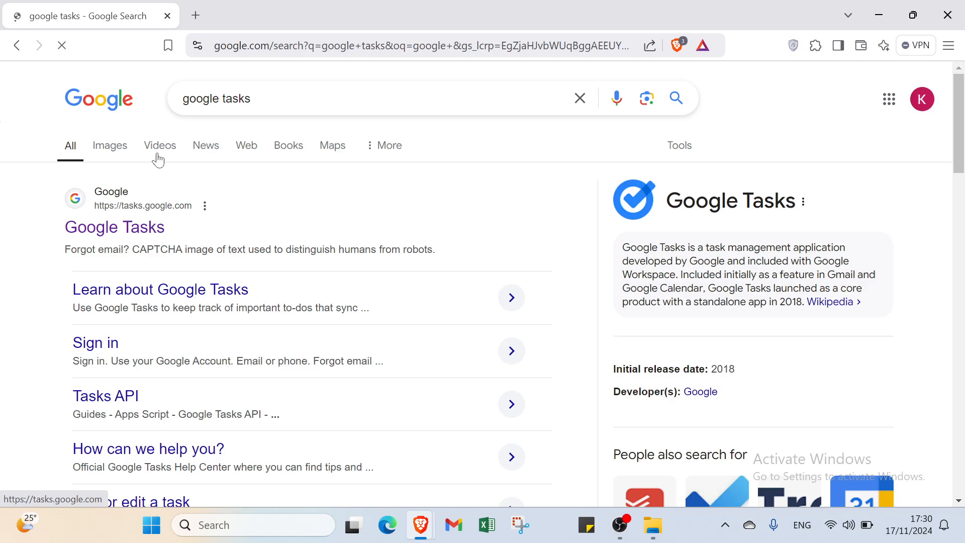
# Look through the list of Google apps from the Tasks page and close the extra blank browser tab
pyautogui.click(197, 15)
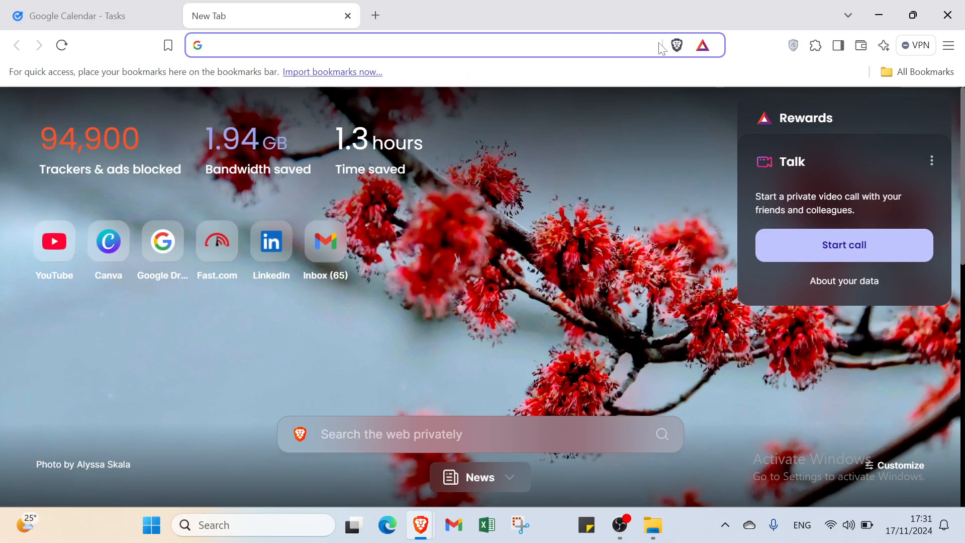
pyautogui.click(103, 12)
pyautogui.click(909, 97)
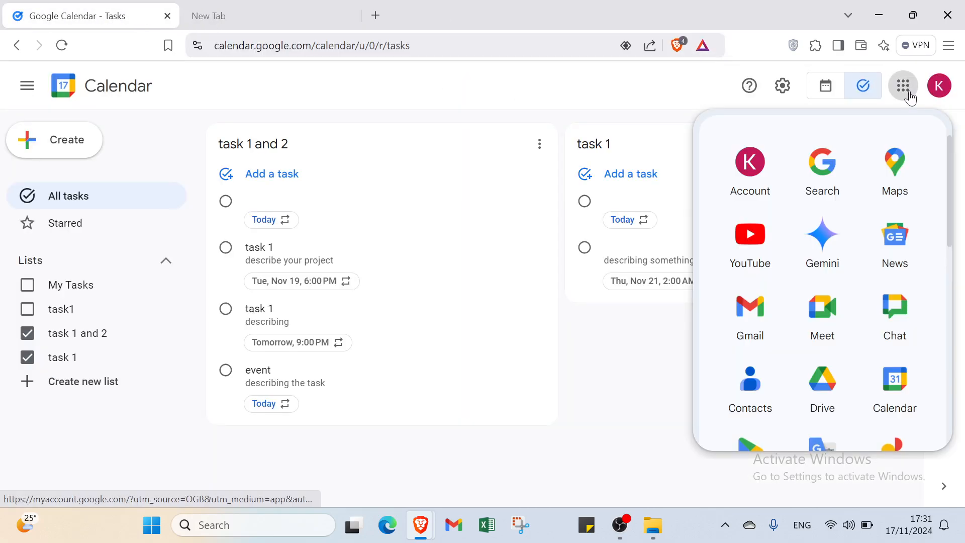
pyautogui.scroll(-6, 820, 211)
pyautogui.scroll(2, 863, 198)
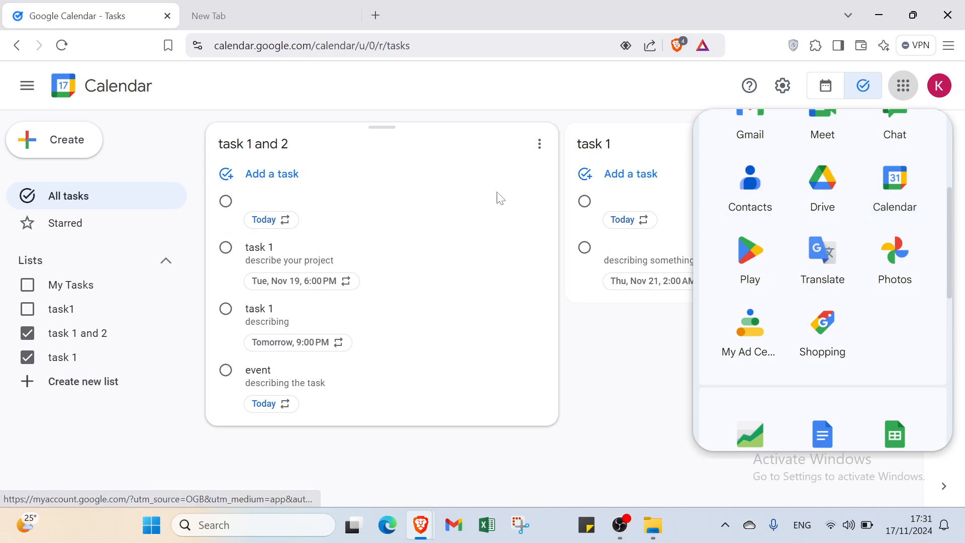
pyautogui.click(606, 360)
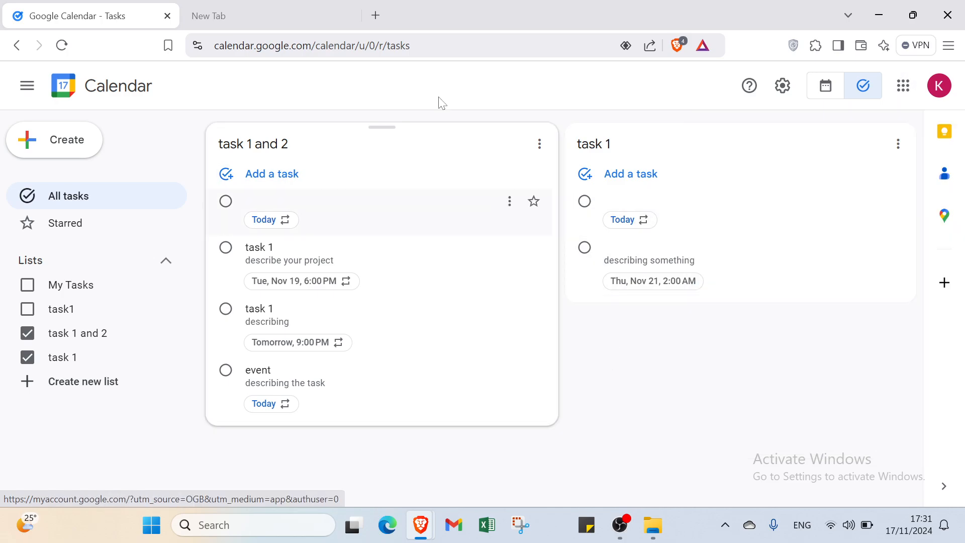
pyautogui.click(311, 7)
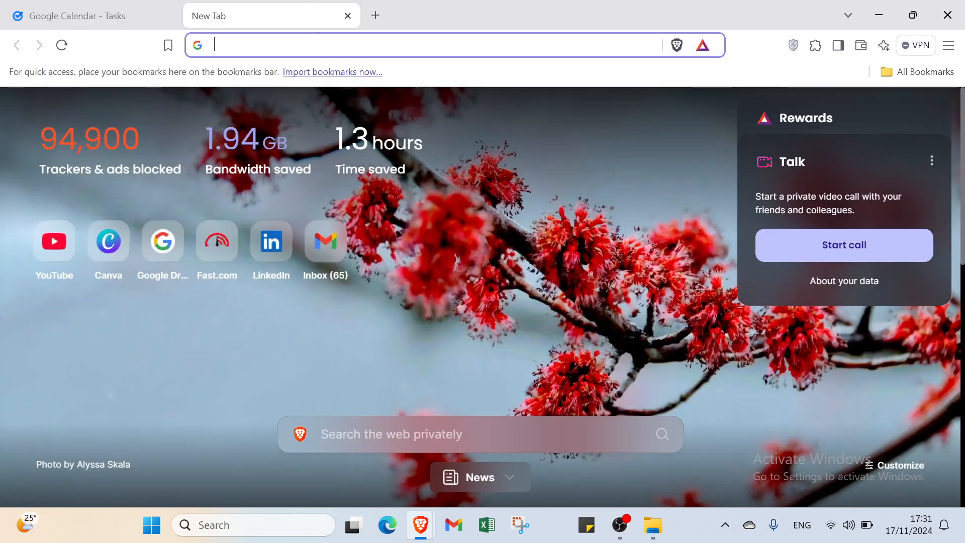
pyautogui.click(348, 16)
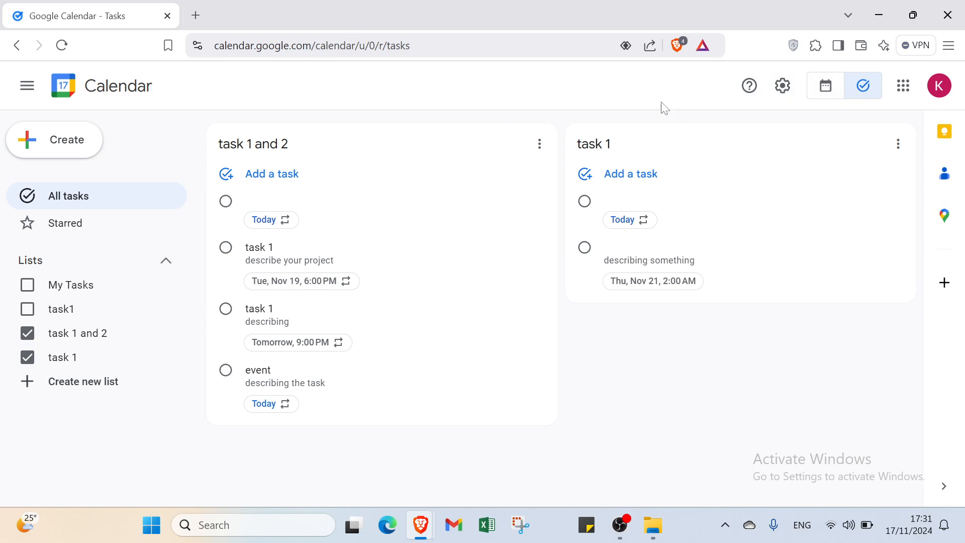
# View the calendar's week view and its creation options, and return to the tasks view
pyautogui.click(822, 95)
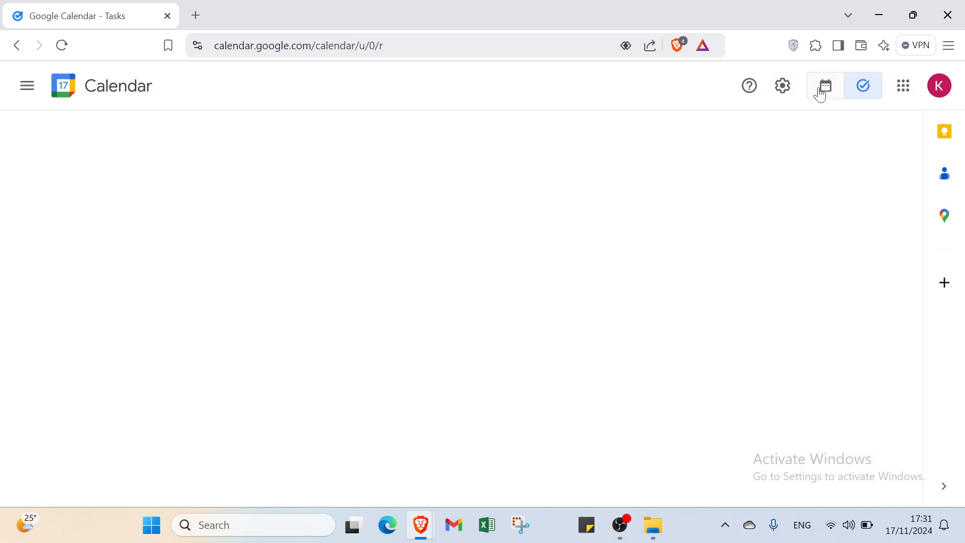
pyautogui.click(100, 152)
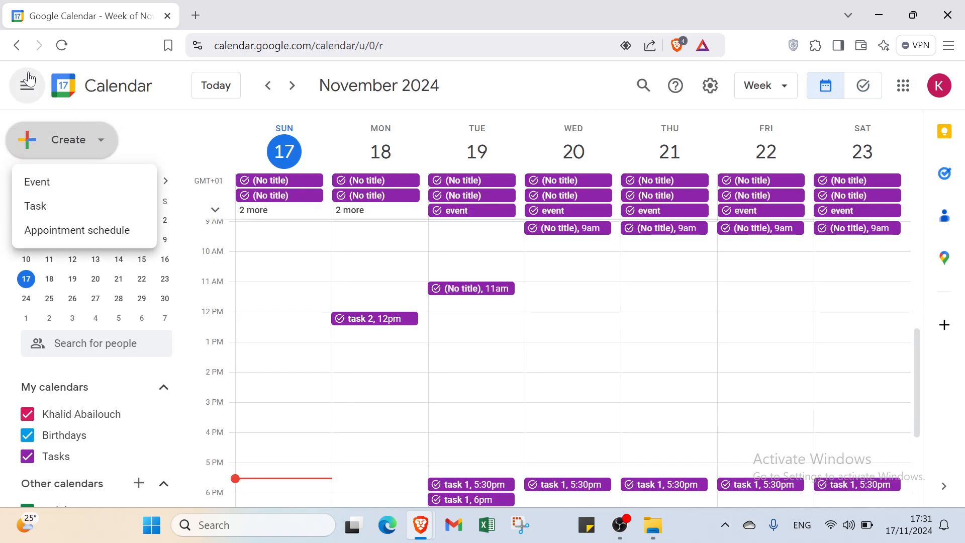
pyautogui.click(862, 89)
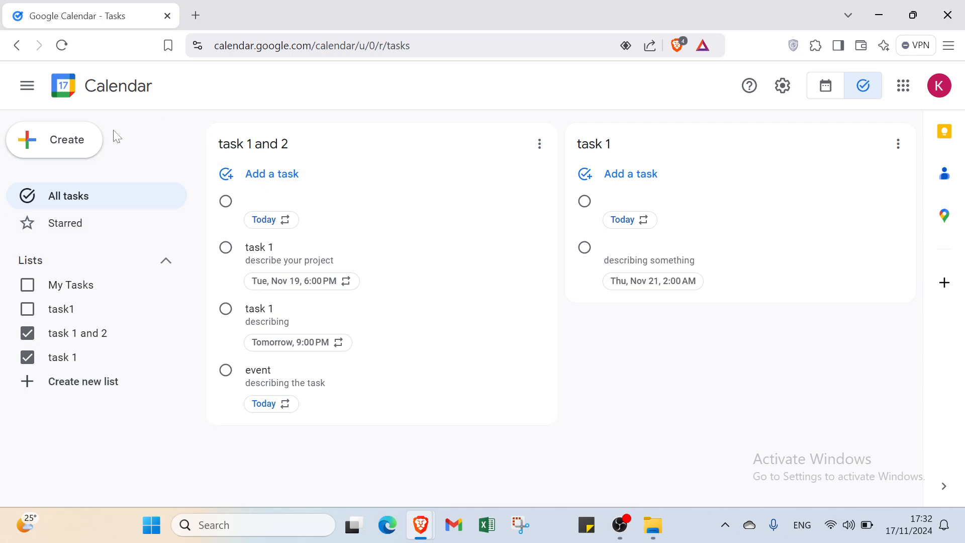
# Create a new task titled "task 1" and set its date to November 18
pyautogui.click(84, 143)
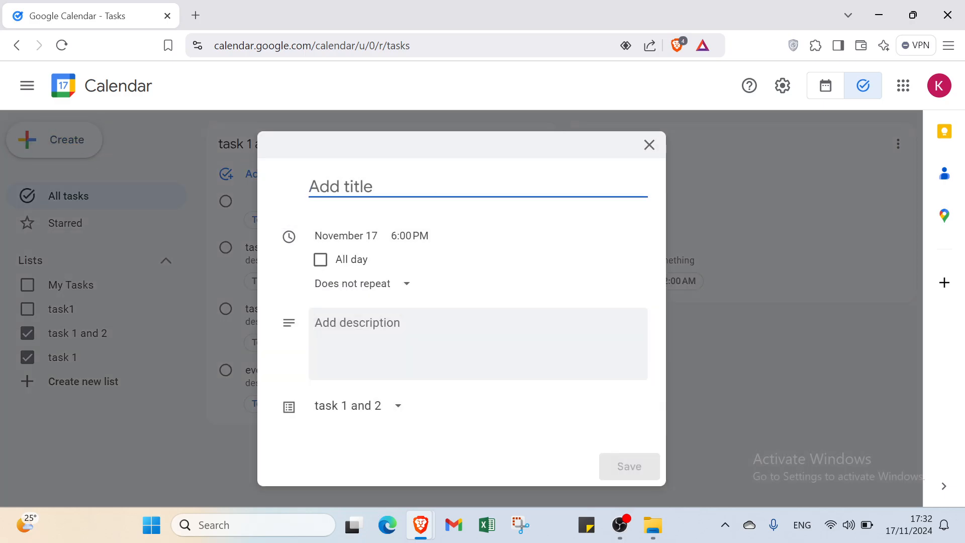
pyautogui.write('tas')
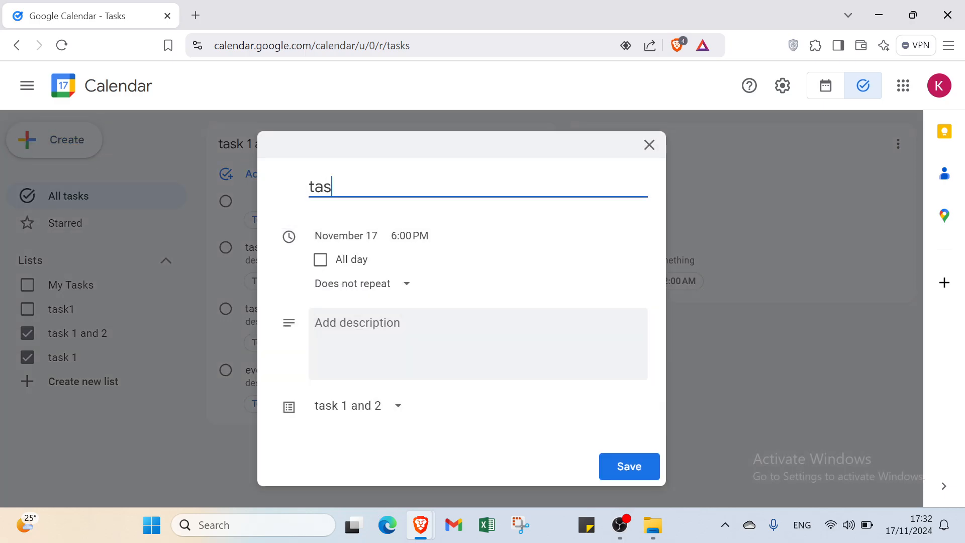
pyautogui.write('k 1')
pyautogui.click(346, 236)
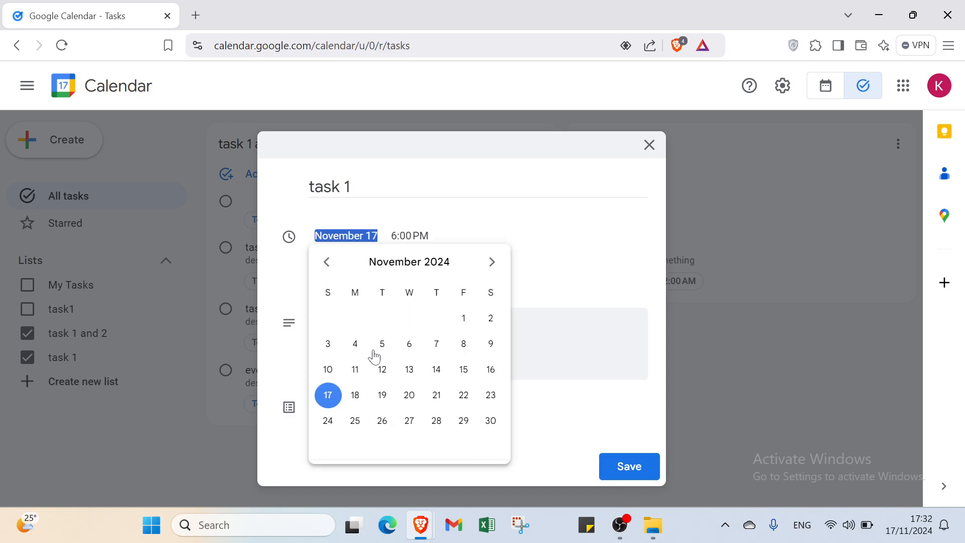
pyautogui.click(355, 396)
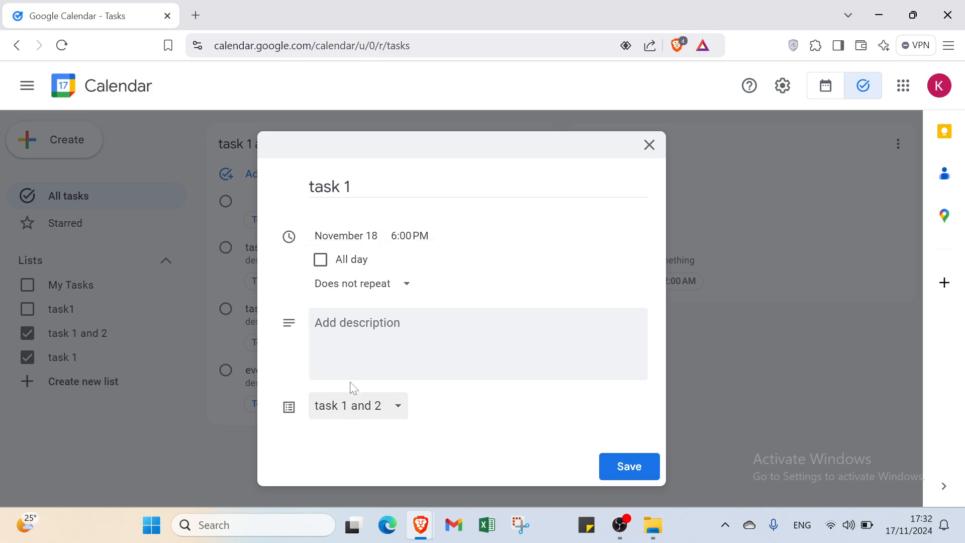
pyautogui.click(322, 261)
pyautogui.click(321, 261)
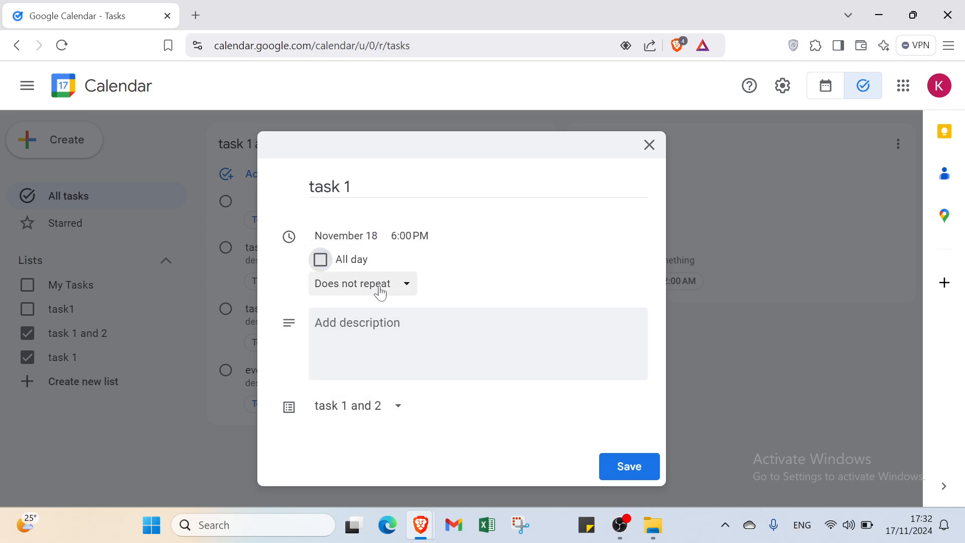
pyautogui.click(379, 285)
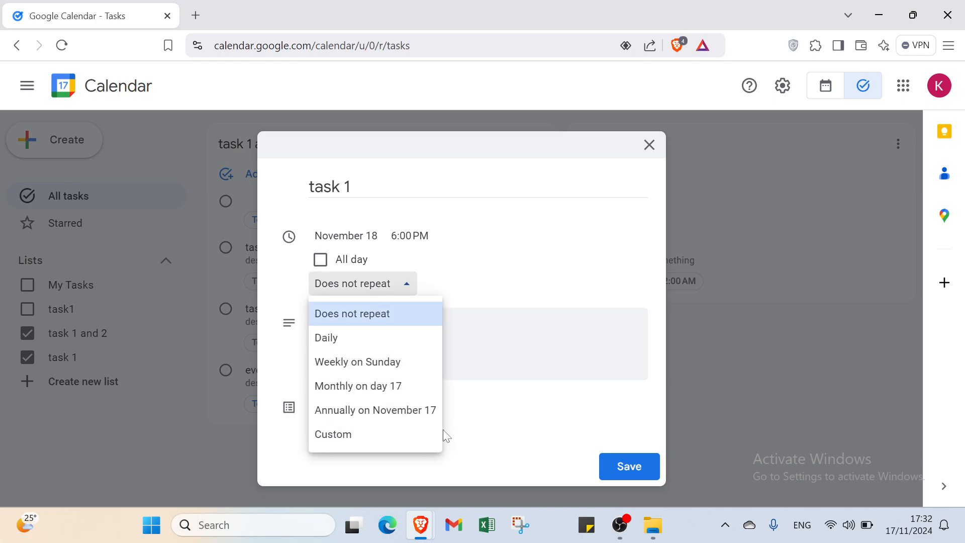
pyautogui.click(392, 436)
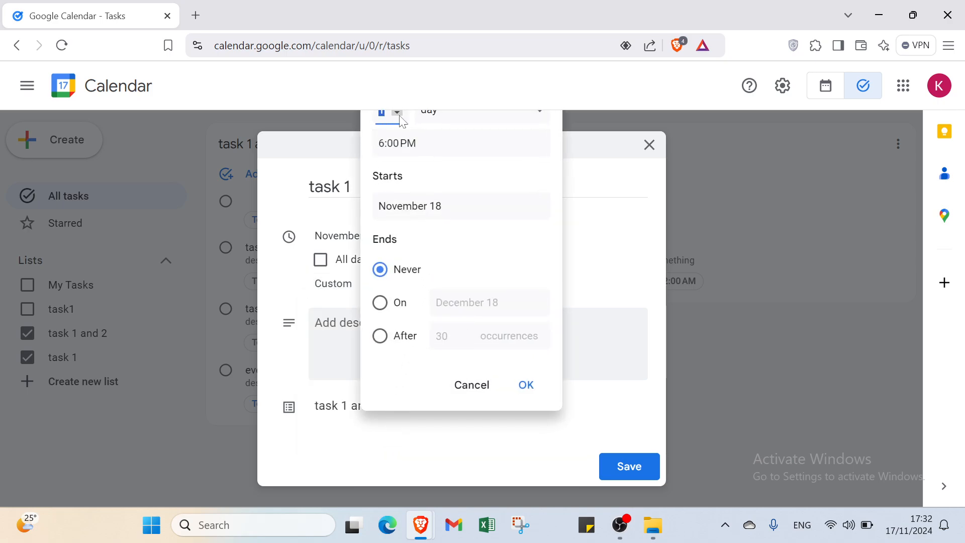
pyautogui.click(458, 125)
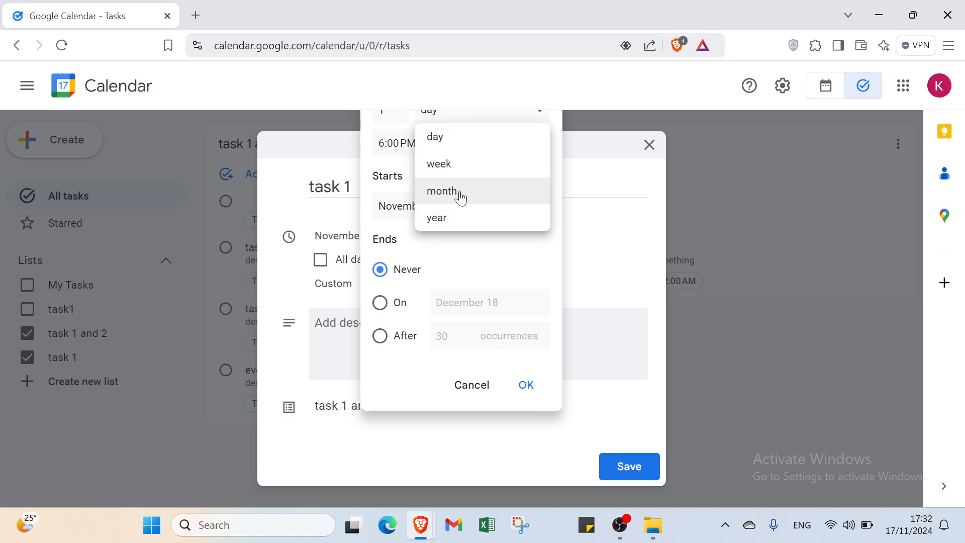
pyautogui.click(599, 218)
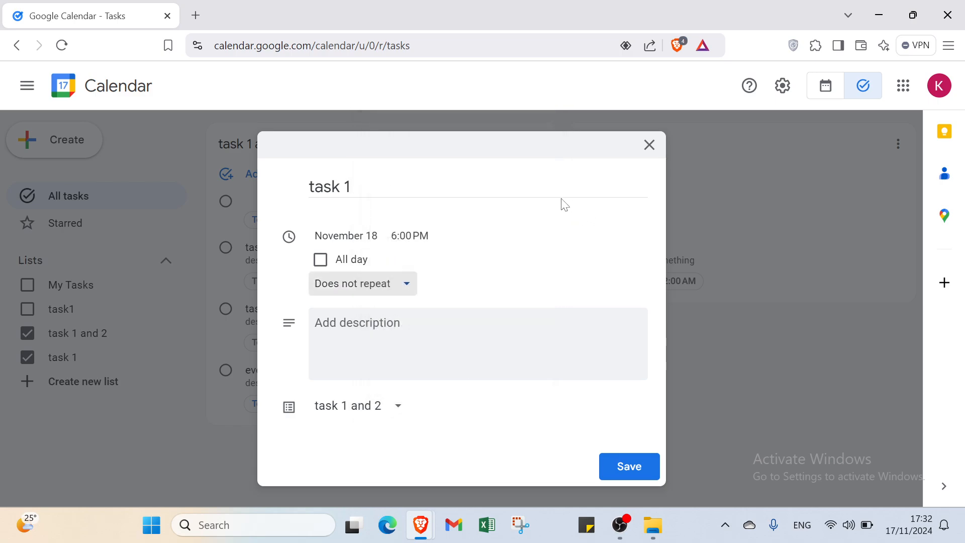
# Choose a custom repeat for the task and set its start date to November 20
pyautogui.click(389, 289)
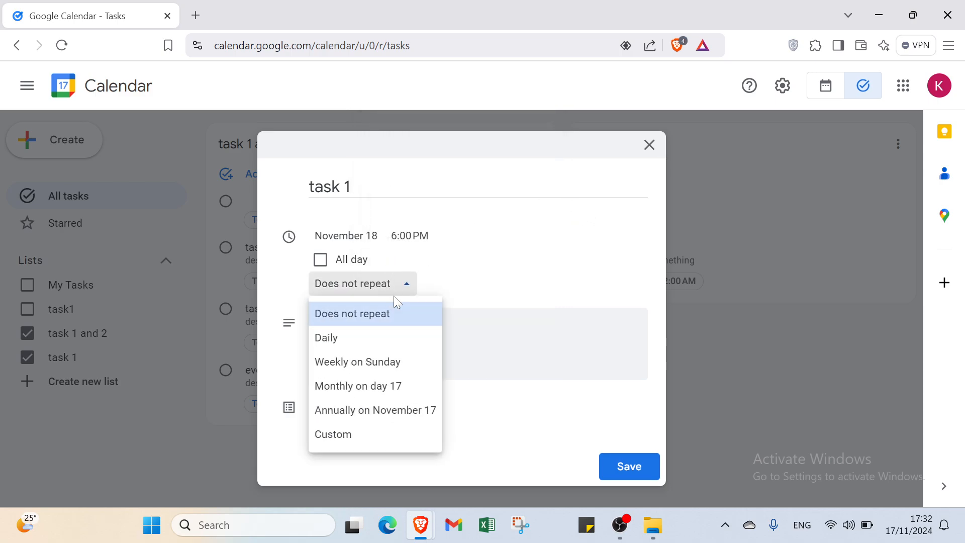
pyautogui.click(353, 436)
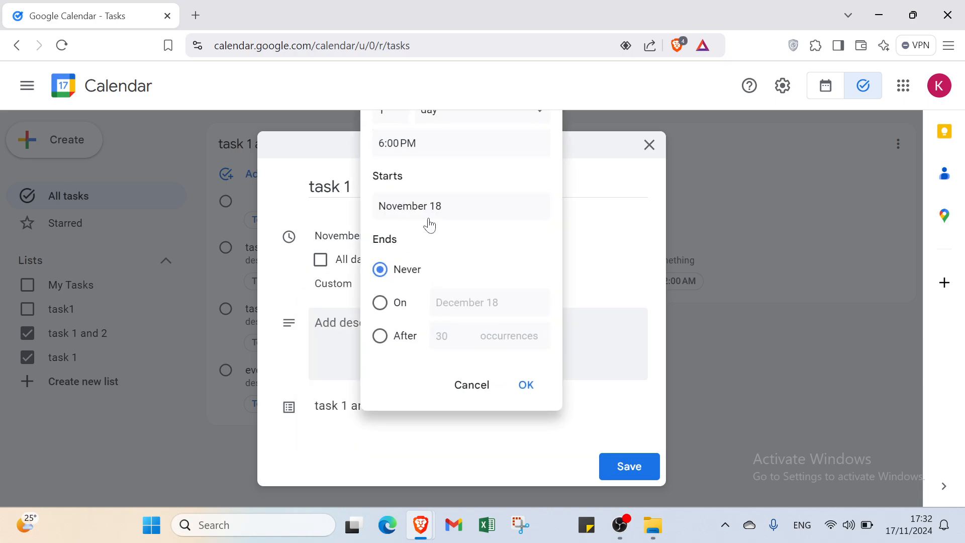
pyautogui.click(410, 207)
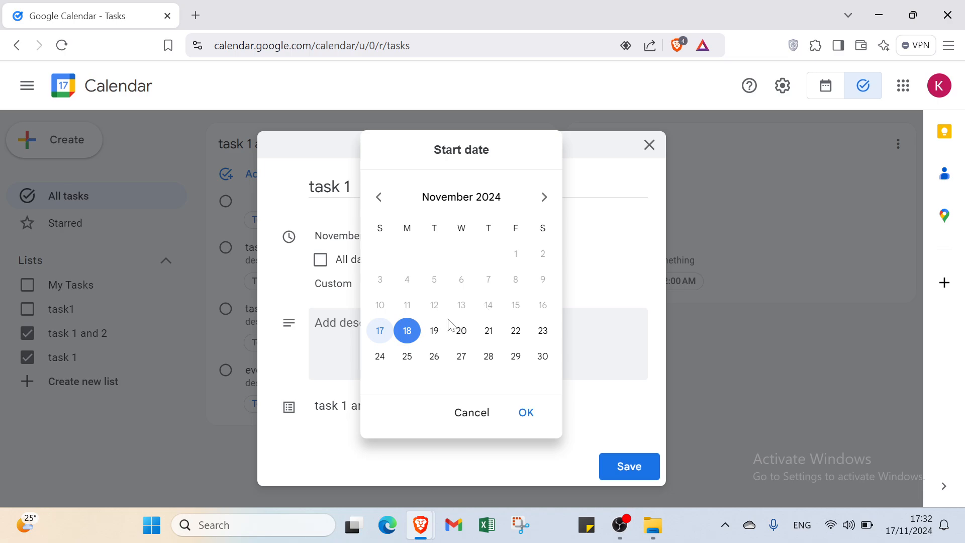
pyautogui.click(462, 332)
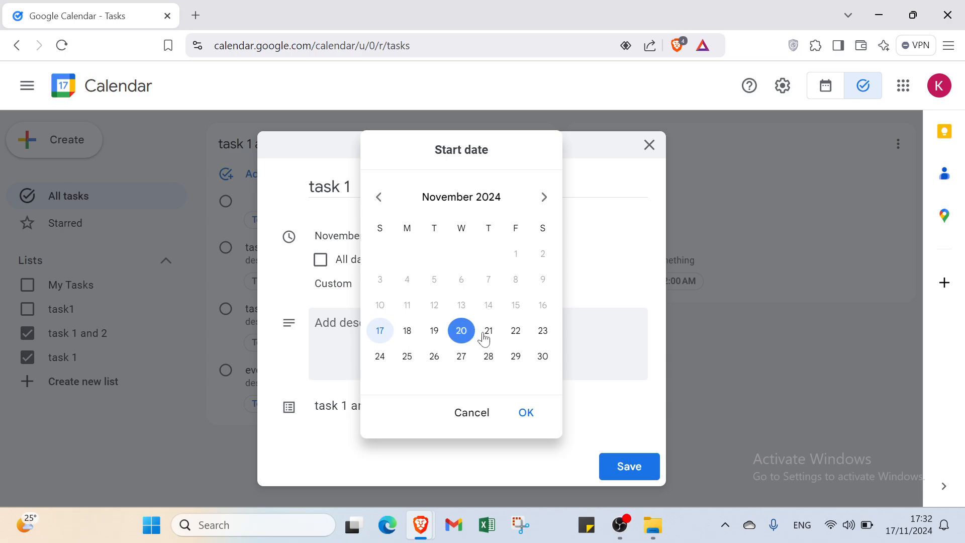
pyautogui.click(534, 421)
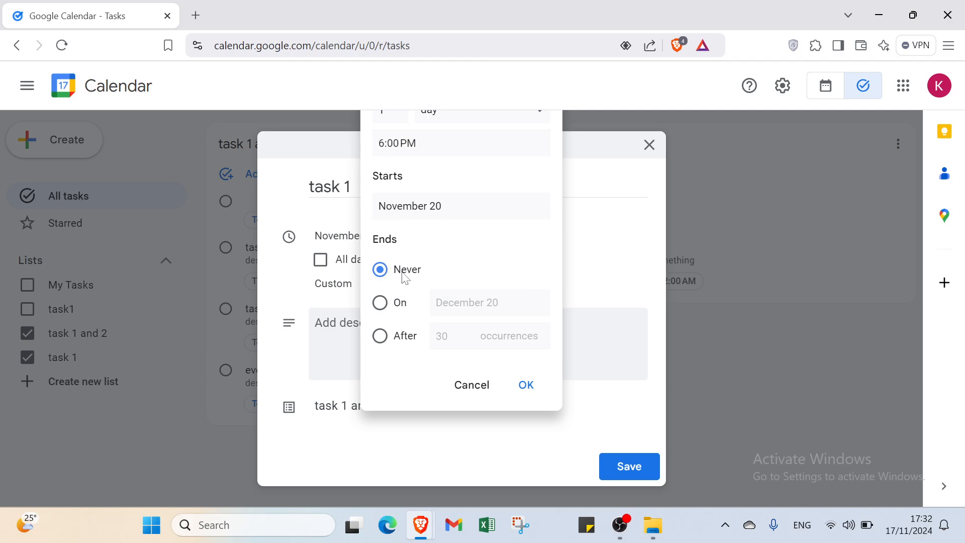
# Set the custom repeat to end on December 31
pyautogui.click(382, 303)
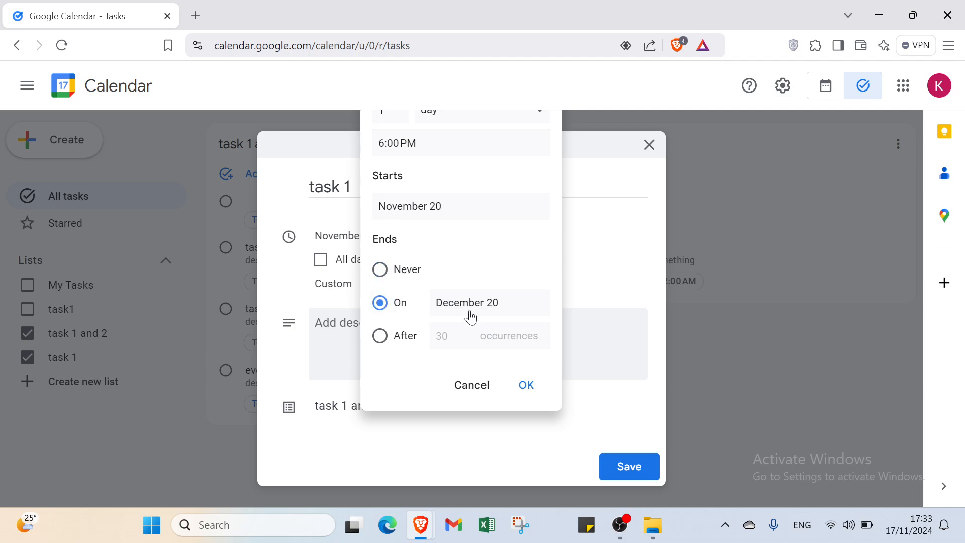
pyautogui.click(470, 314)
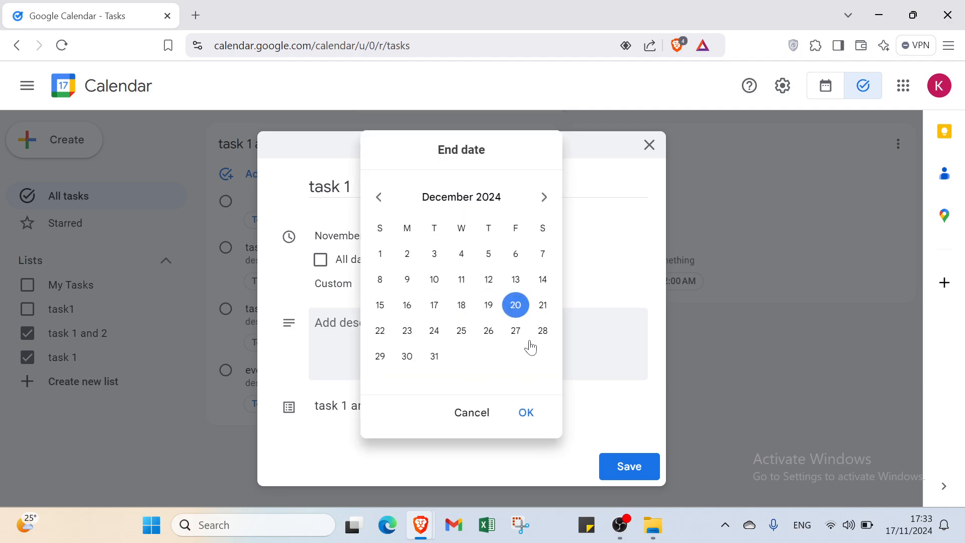
pyautogui.click(435, 357)
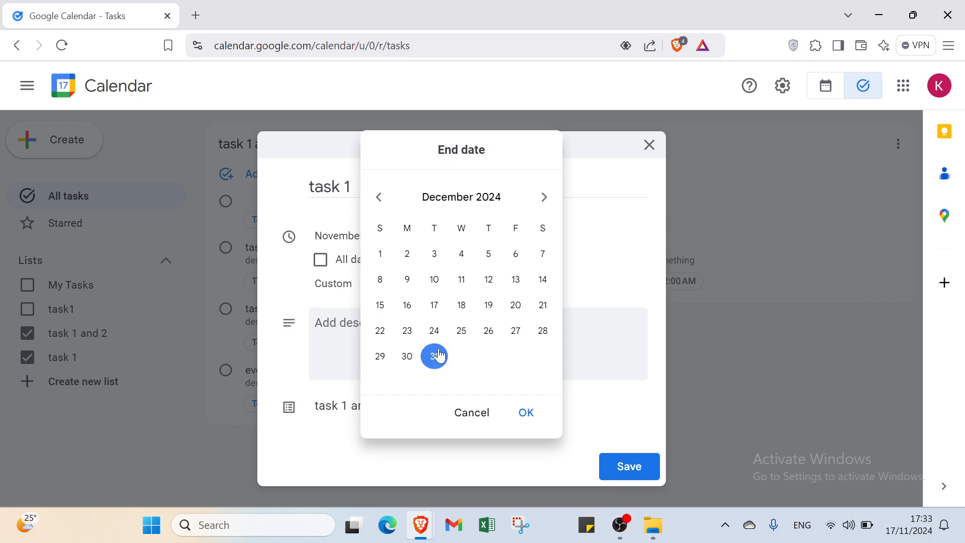
pyautogui.click(527, 414)
# Make the custom repeat end after 10 occurrences and apply it to the task
pyautogui.click(380, 335)
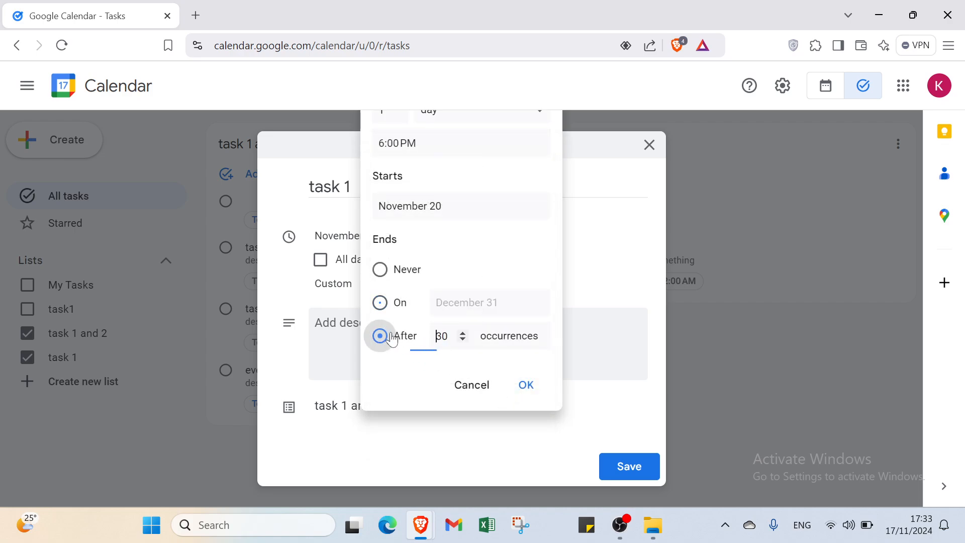
pyautogui.click(463, 340)
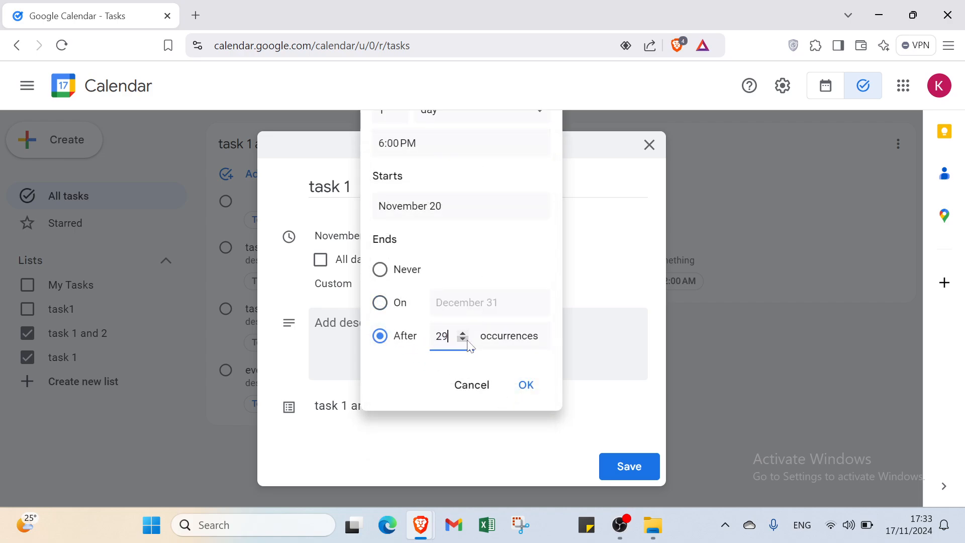
pyautogui.click(463, 340)
pyautogui.click(467, 341)
pyautogui.click(468, 340)
pyautogui.click(467, 340)
pyautogui.click(467, 341)
pyautogui.click(467, 340)
pyautogui.click(467, 340)
pyautogui.click(467, 341)
pyautogui.click(463, 340)
pyautogui.click(463, 341)
pyautogui.click(463, 341)
pyautogui.doubleClick(463, 340)
pyautogui.click(462, 340)
pyautogui.click(462, 340)
pyautogui.click(463, 340)
pyautogui.click(463, 340)
pyautogui.click(521, 384)
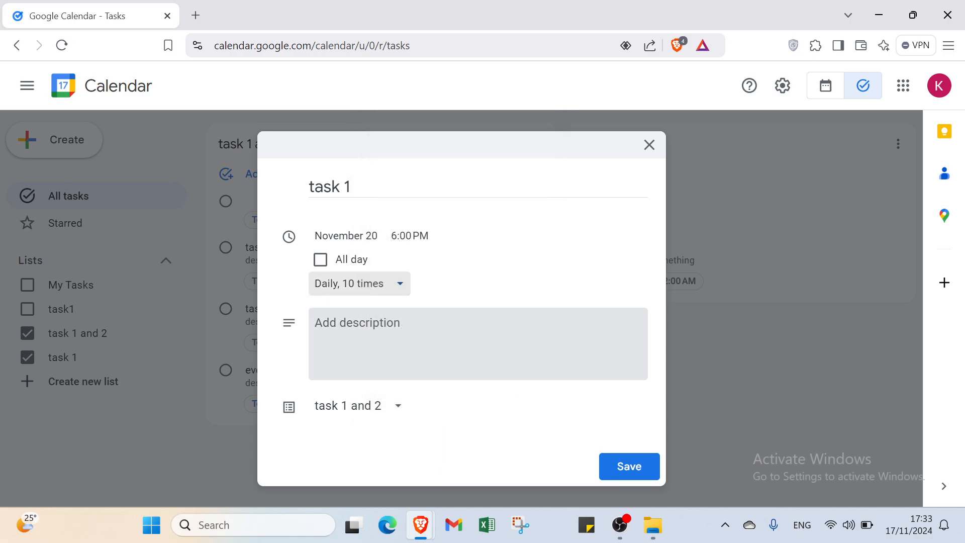
# Add the description "describing something" to the task and save it in the "task 1 and 2" list
pyautogui.click(357, 324)
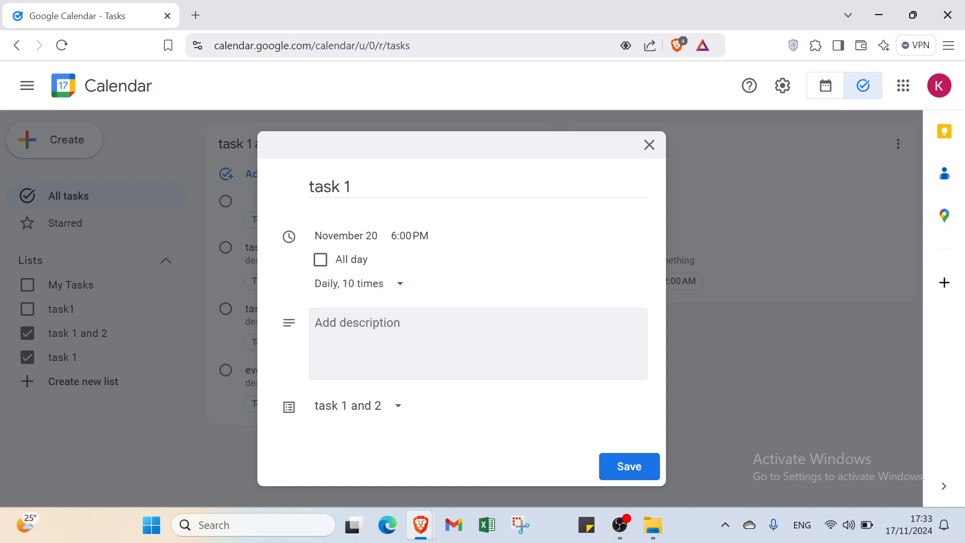
pyautogui.write('des')
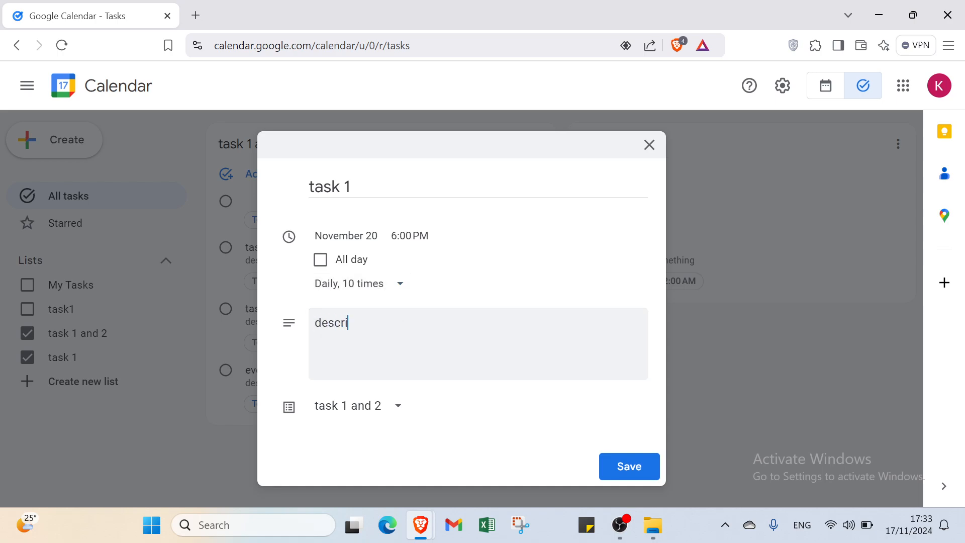
pyautogui.write('crib')
pyautogui.press('BackSpace')
pyautogui.write('mething')
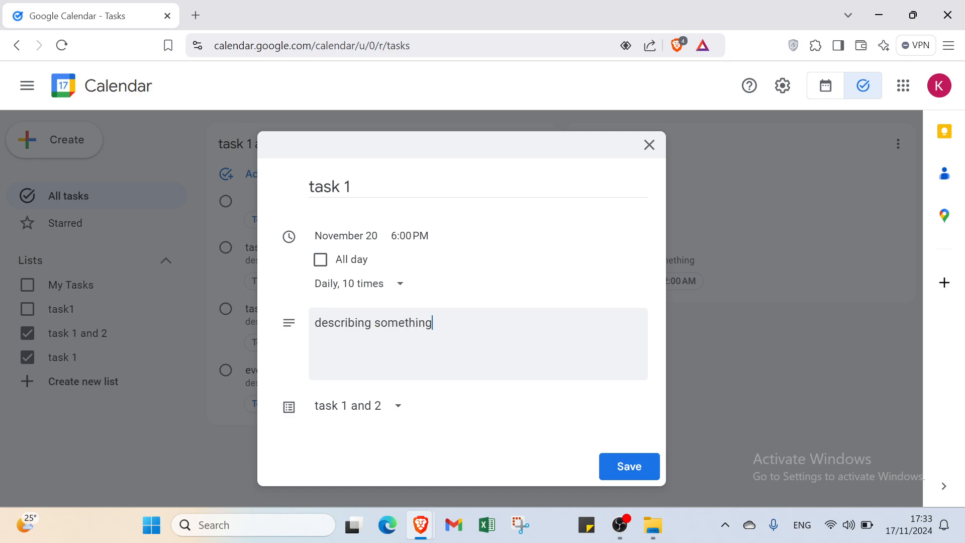
pyautogui.click(650, 471)
pyautogui.click(399, 223)
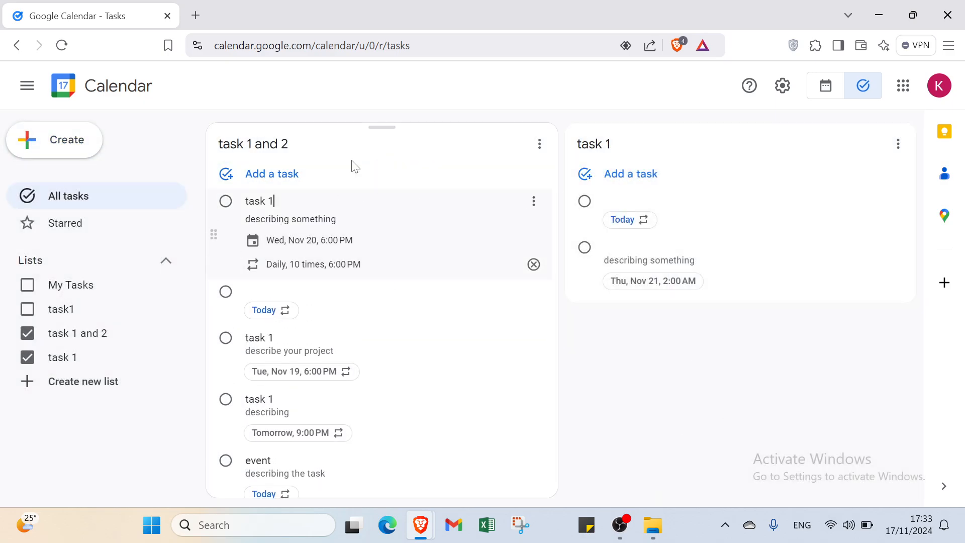
pyautogui.click(346, 176)
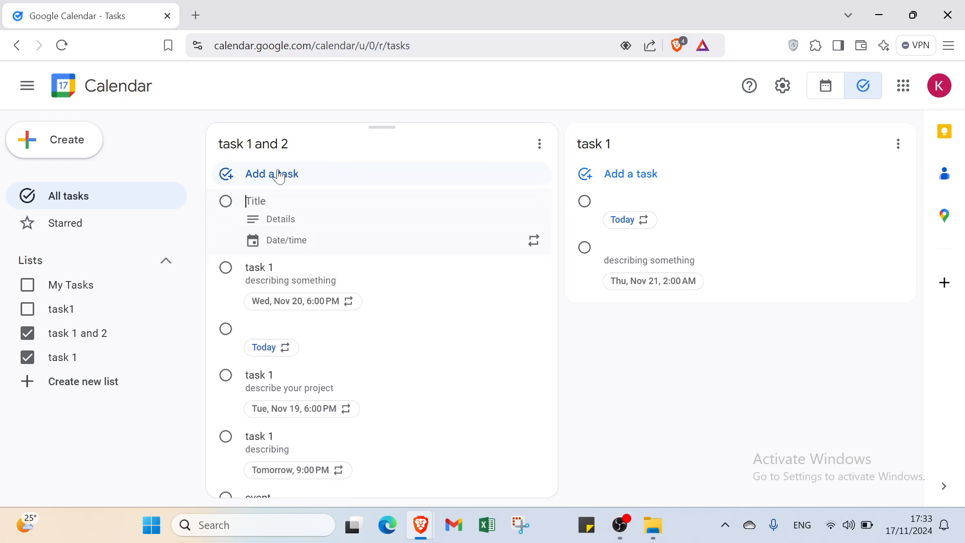
pyautogui.click(316, 175)
pyautogui.click(316, 175)
pyautogui.click(316, 175)
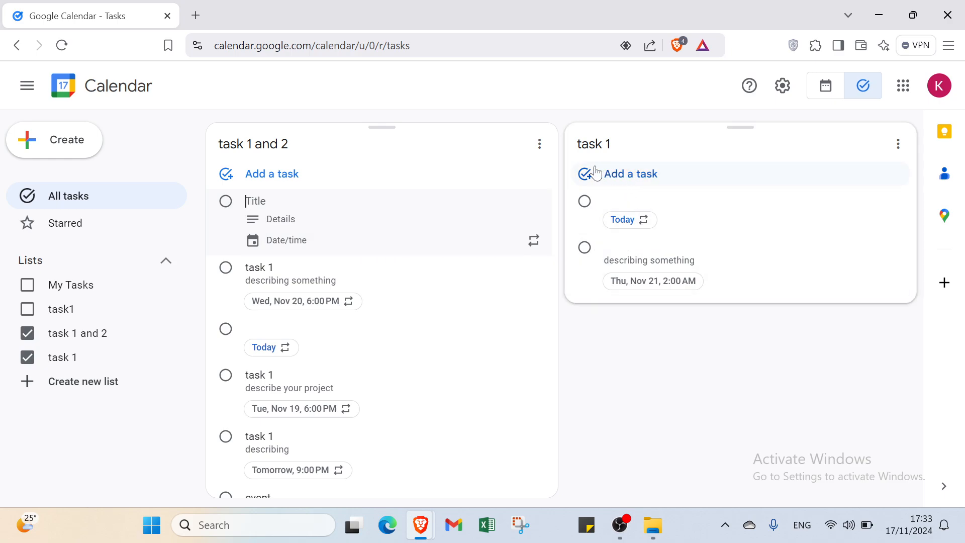
# Add an untitled task to the starred tasks and set its date to November 27 at 11:00 AM
pyautogui.click(128, 236)
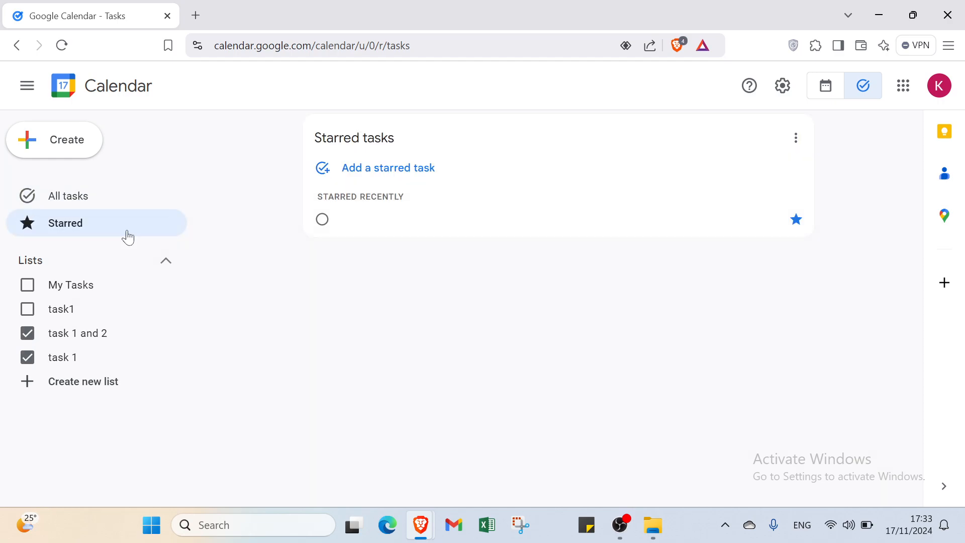
pyautogui.click(378, 179)
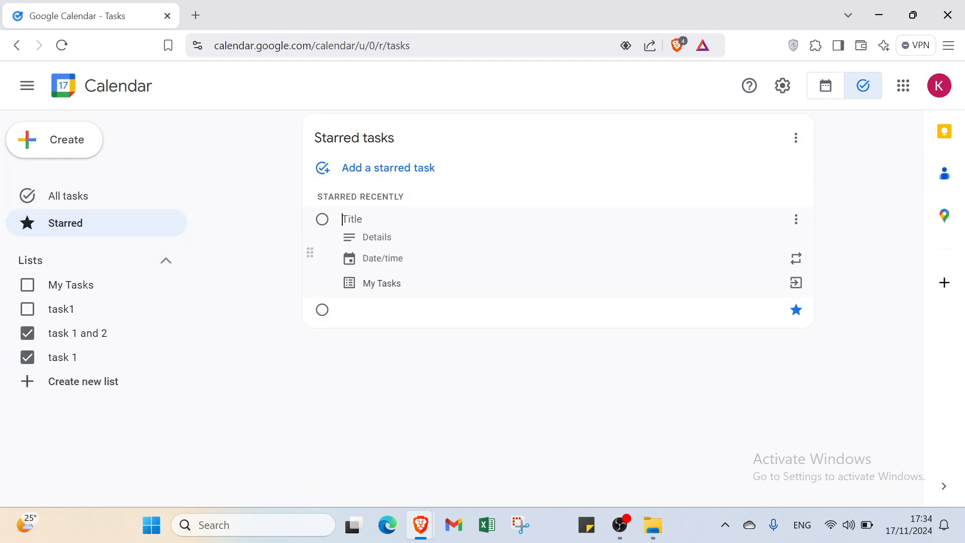
pyautogui.press('Tab')
pyautogui.click(430, 258)
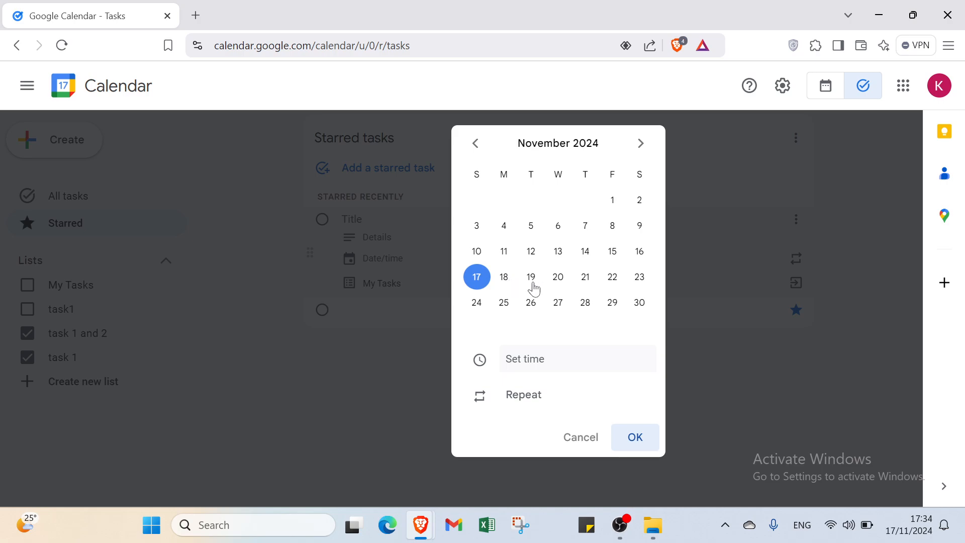
pyautogui.click(559, 307)
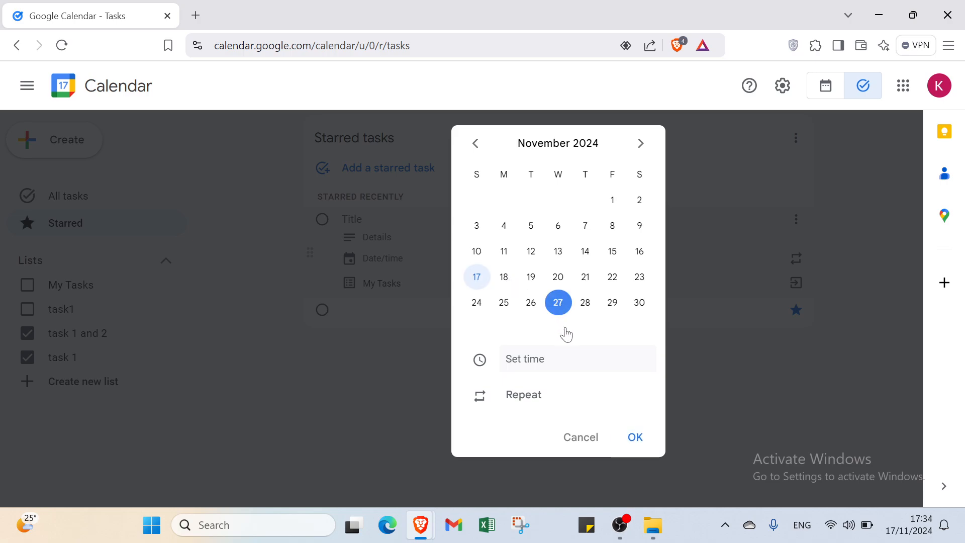
pyautogui.click(525, 359)
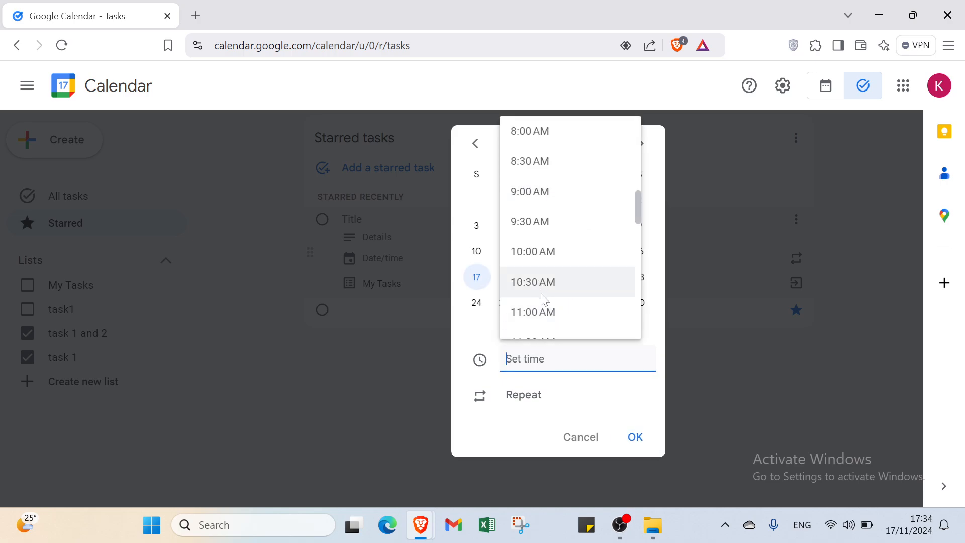
pyautogui.click(546, 319)
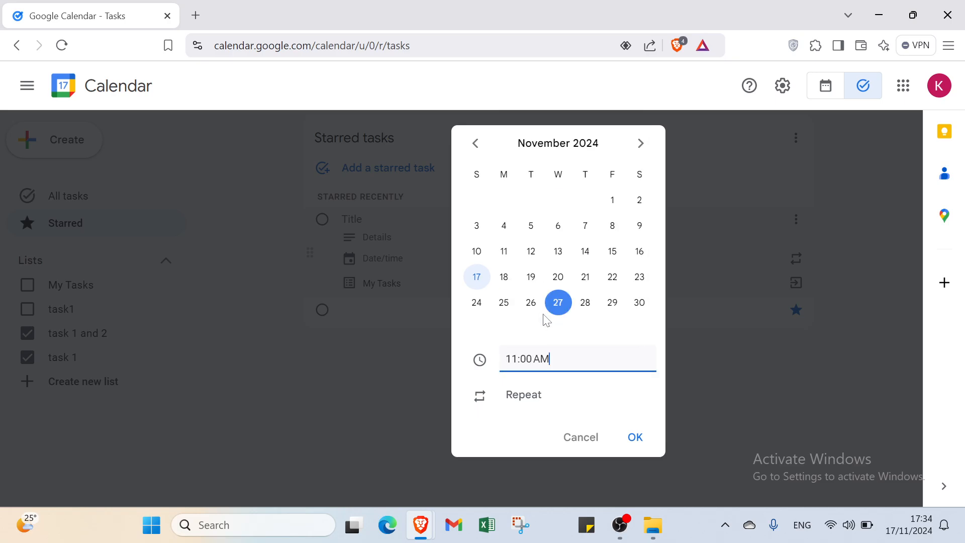
# Make the starred task repeat every day, ending after 30 occurrences, and apply the recurrence
pyautogui.click(523, 397)
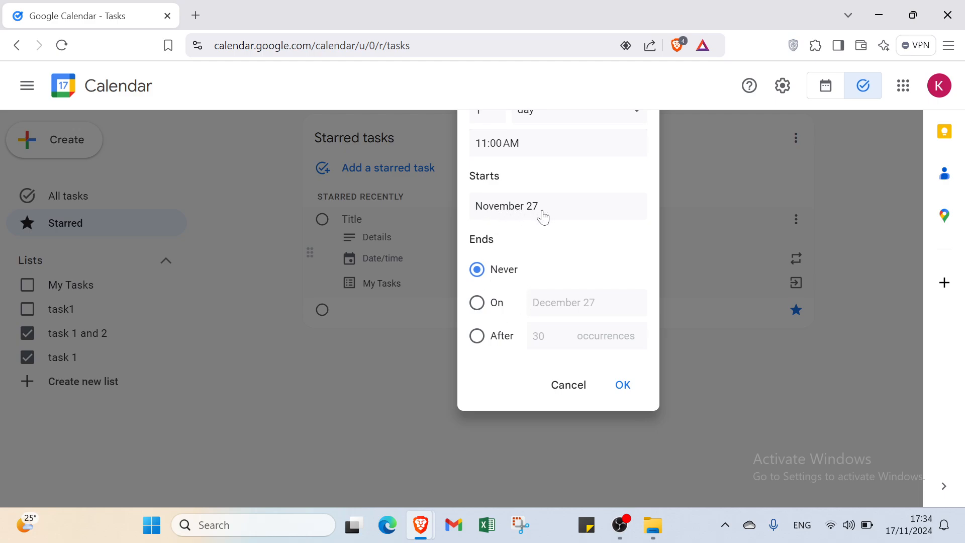
pyautogui.click(498, 215)
pyautogui.click(681, 237)
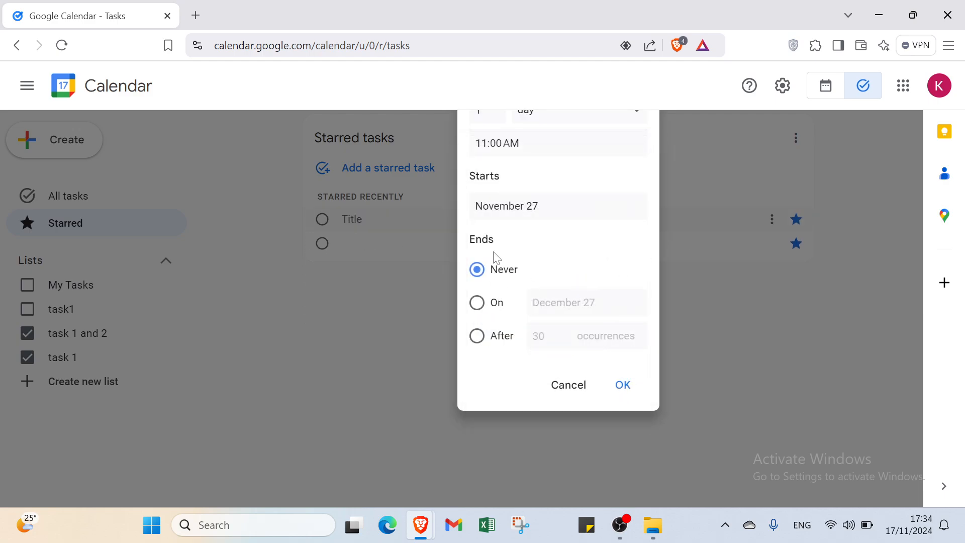
pyautogui.click(476, 304)
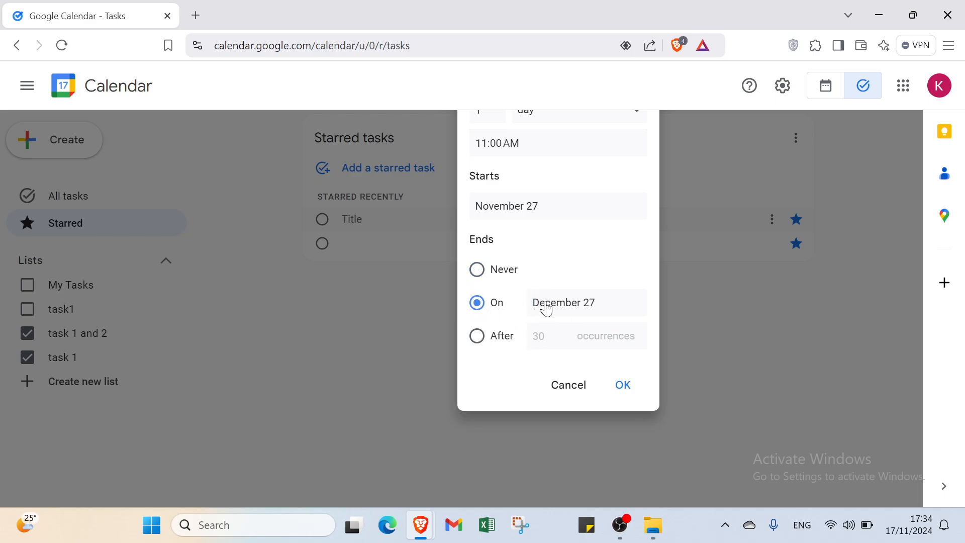
pyautogui.click(468, 336)
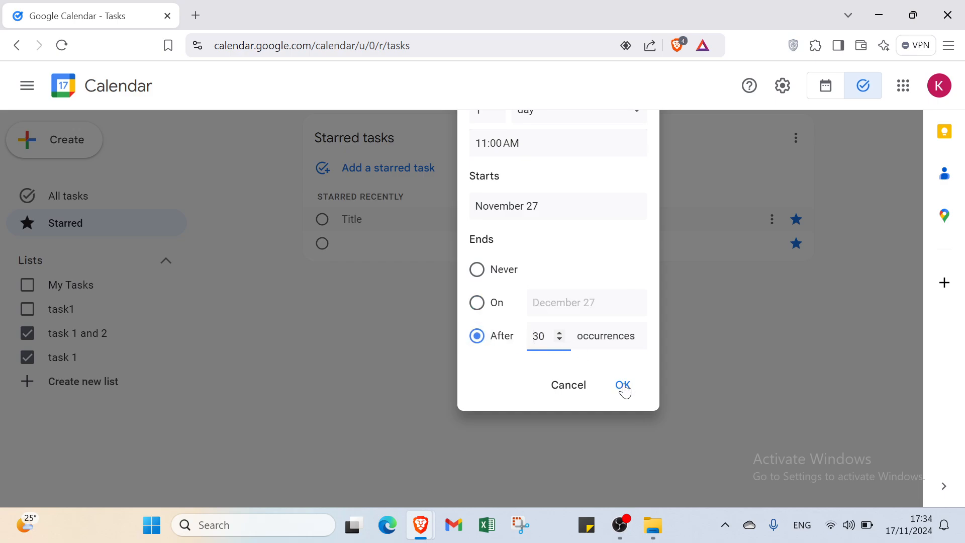
pyautogui.click(623, 386)
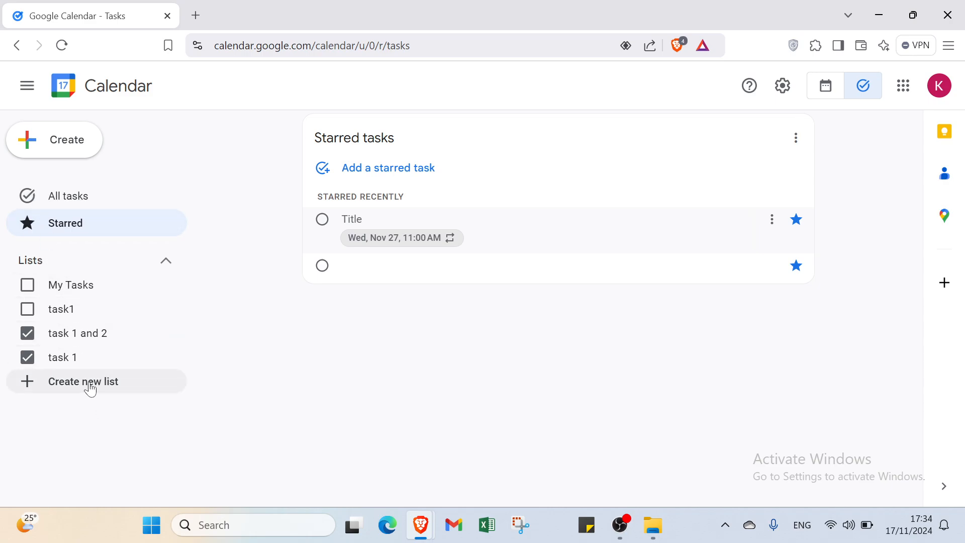
# Create a new list named "tasks" and start a blank task in it
pyautogui.click(90, 384)
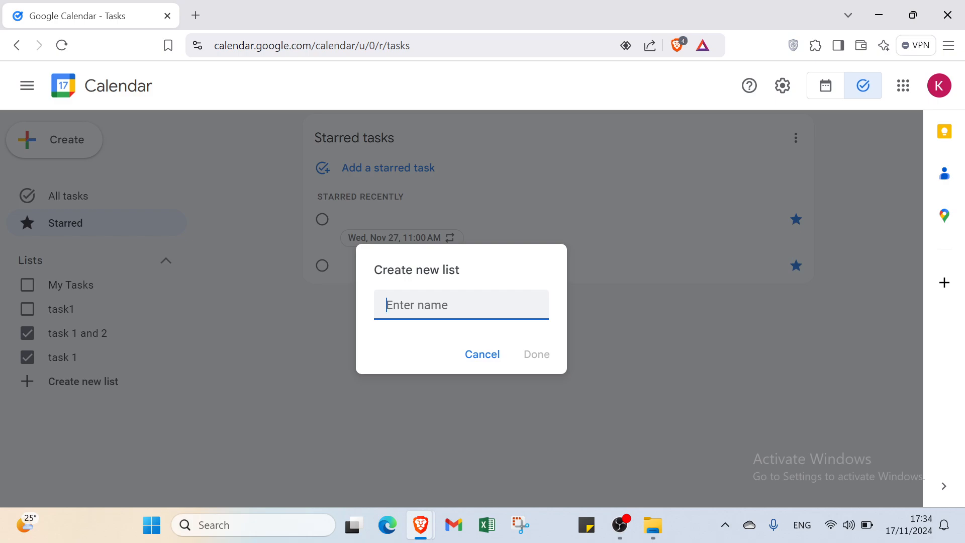
pyautogui.write('tasks')
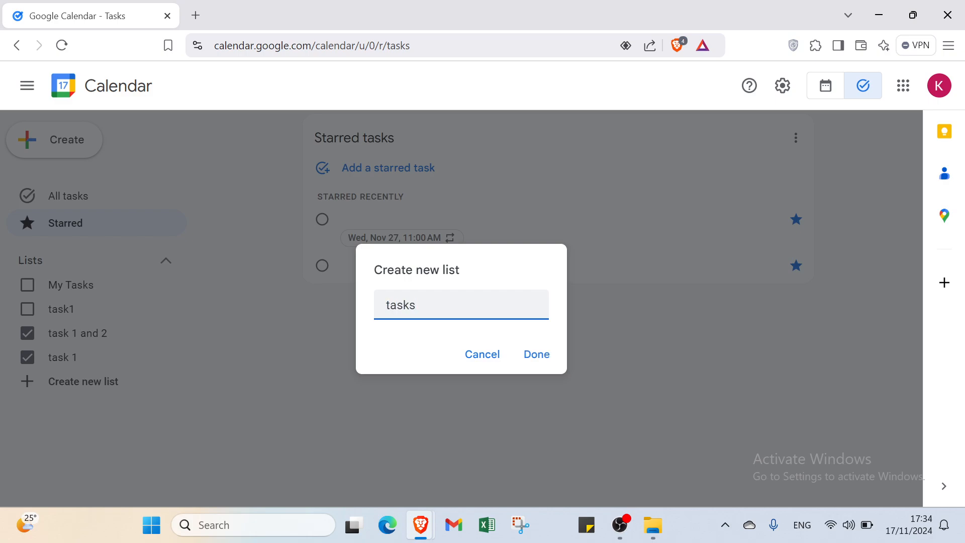
pyautogui.click(535, 354)
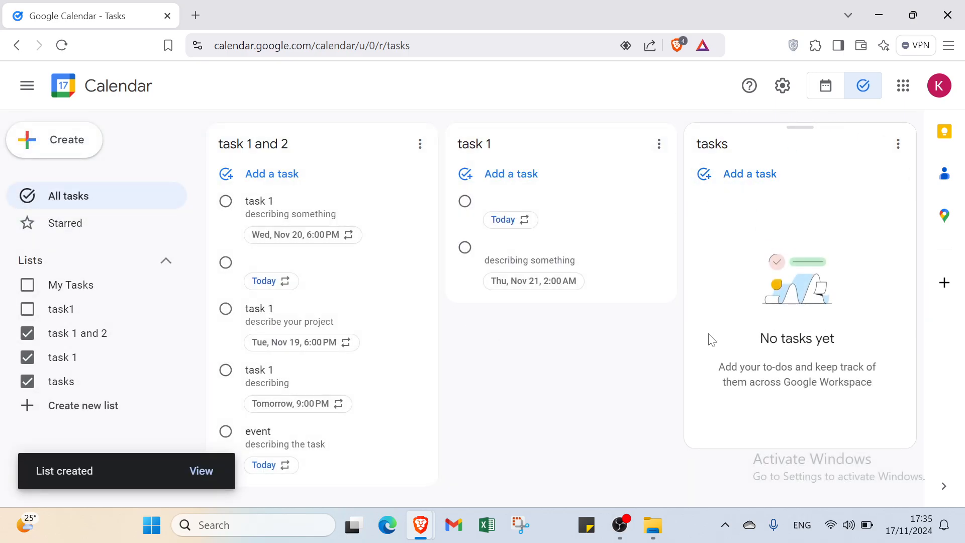
pyautogui.click(730, 181)
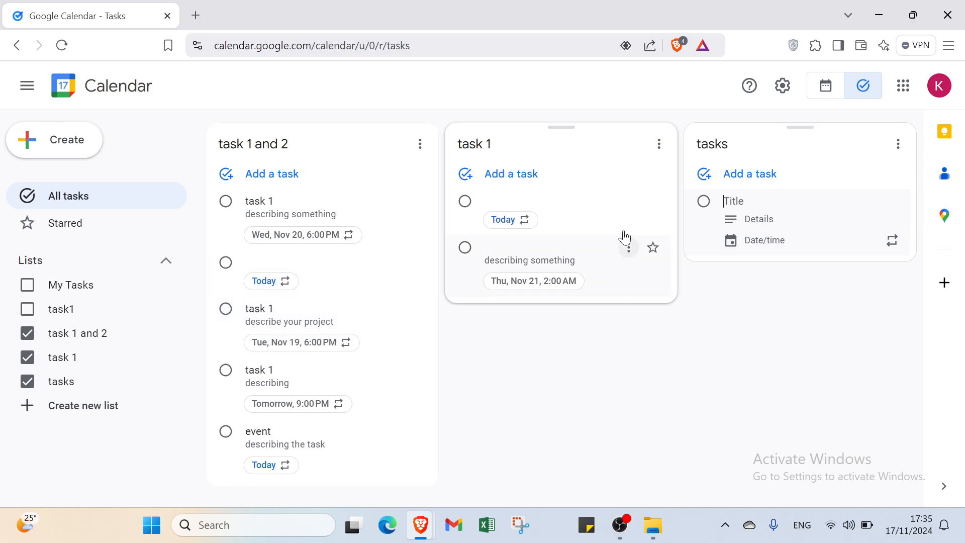
# Switch from the tasks view to the calendar view and start creating a new task there
pyautogui.click(827, 95)
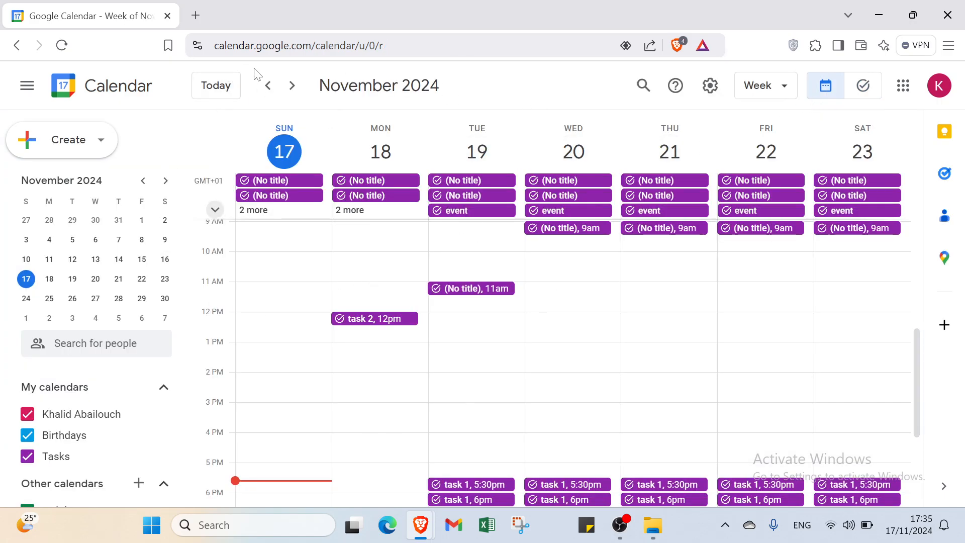
pyautogui.click(49, 159)
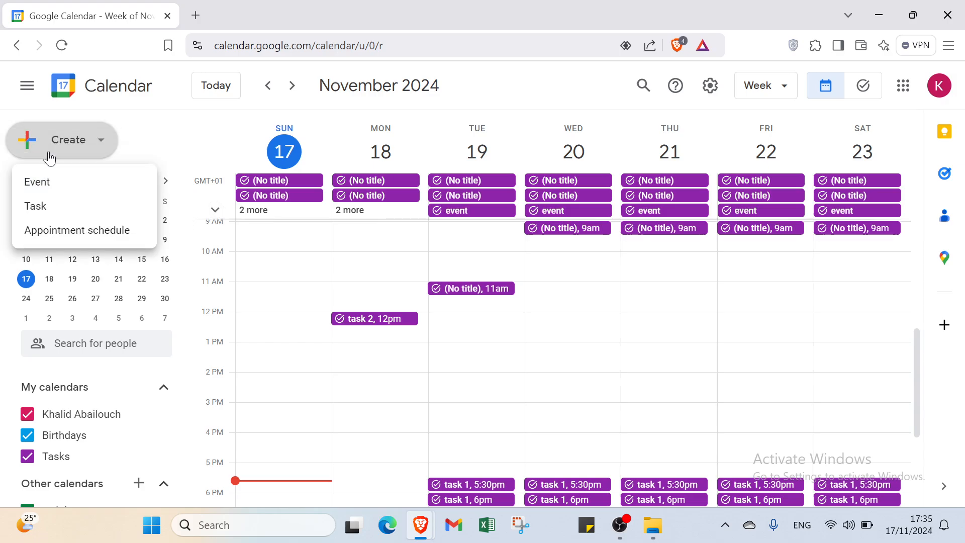
pyautogui.click(57, 205)
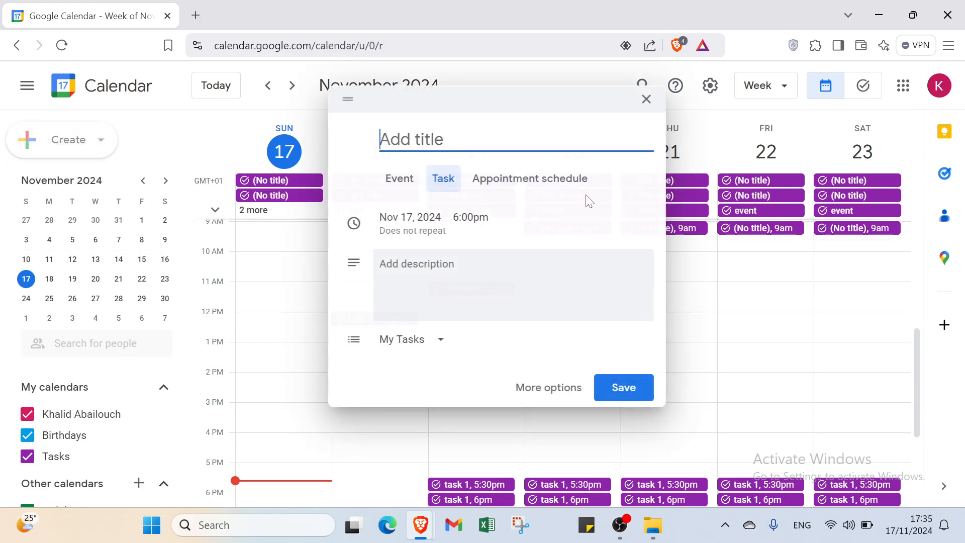
pyautogui.click(415, 218)
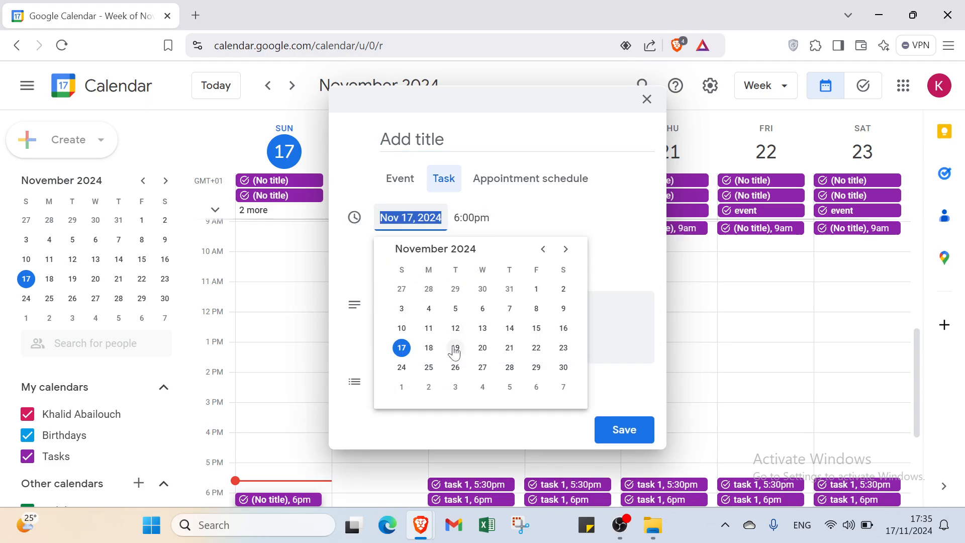
pyautogui.click(616, 360)
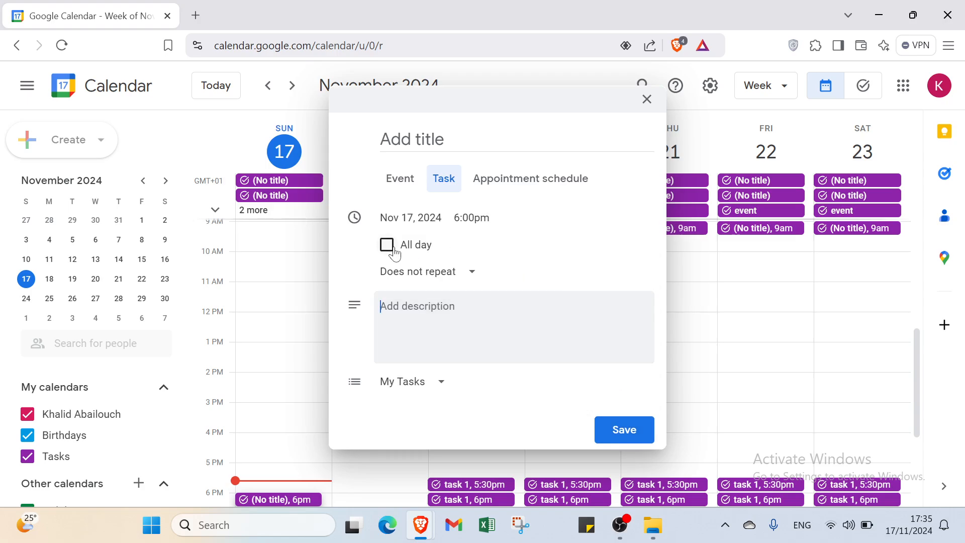
# Choose a custom weekly recurrence for the new task and add Monday through Saturday to its repeat days
pyautogui.click(404, 270)
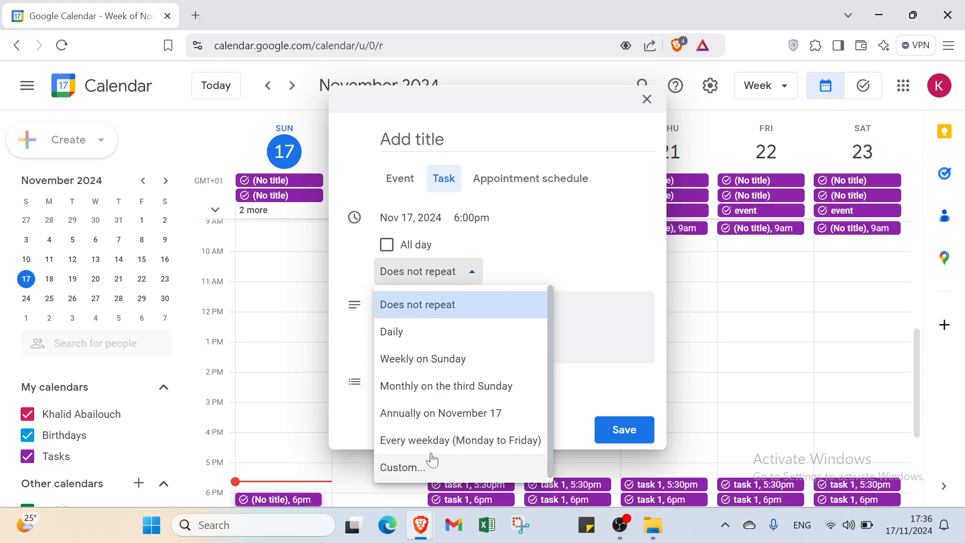
pyautogui.click(402, 467)
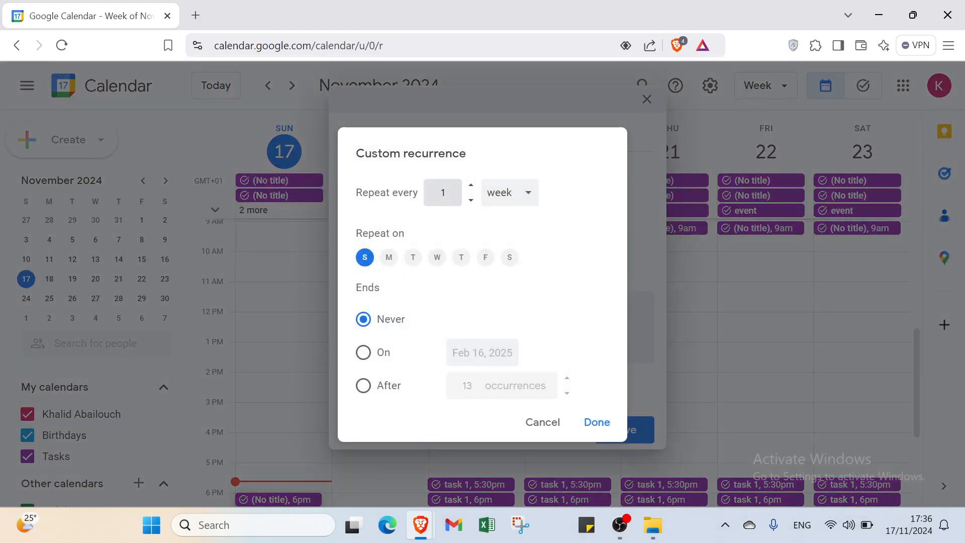
pyautogui.click(517, 198)
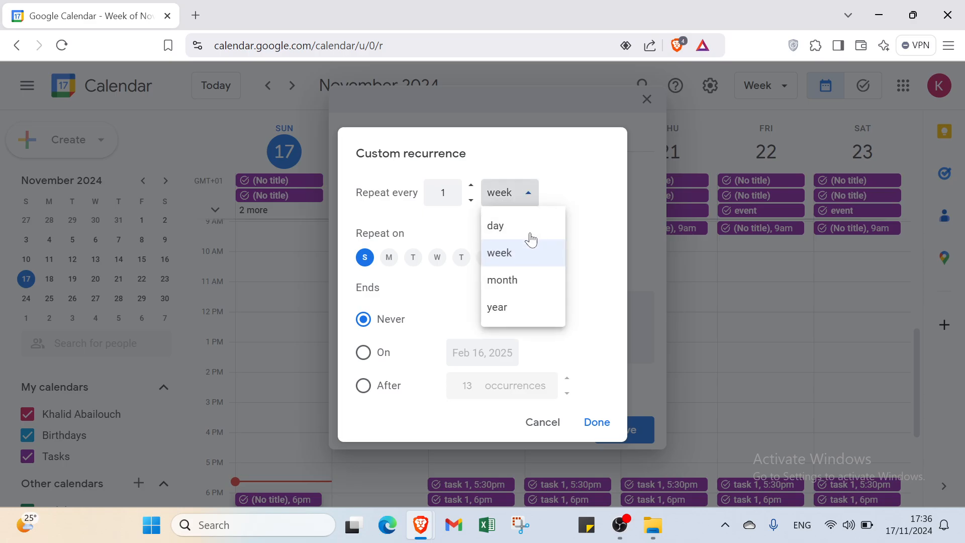
pyautogui.click(609, 281)
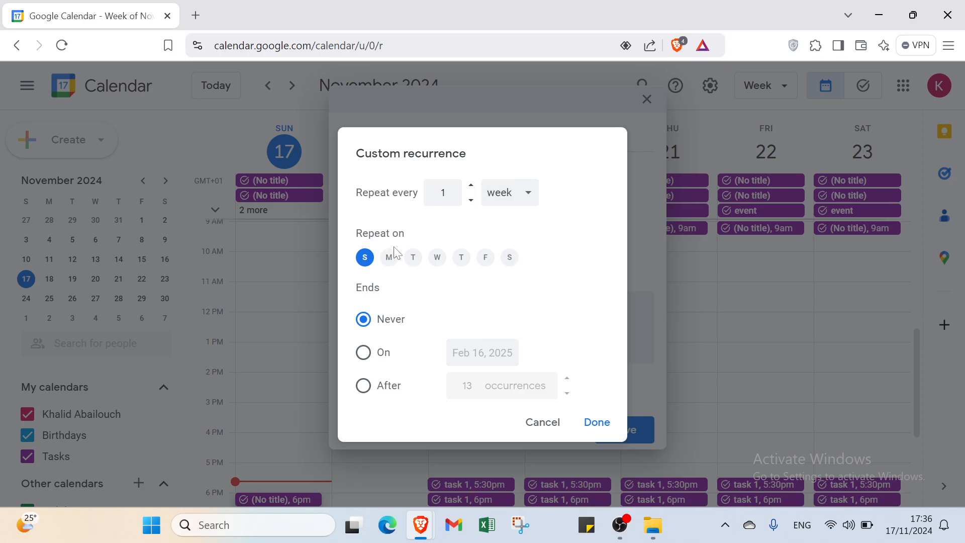
pyautogui.click(390, 263)
pyautogui.click(412, 261)
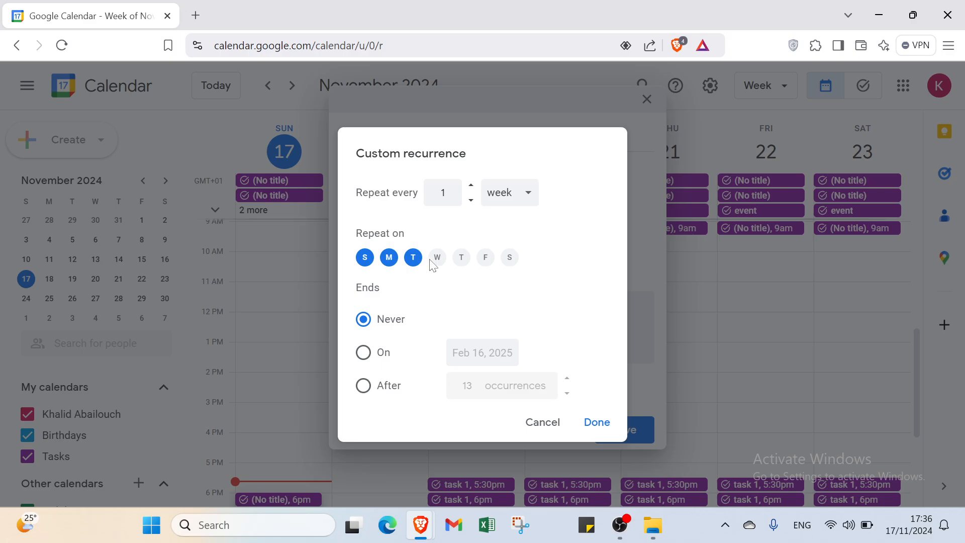
pyautogui.click(436, 260)
pyautogui.click(461, 258)
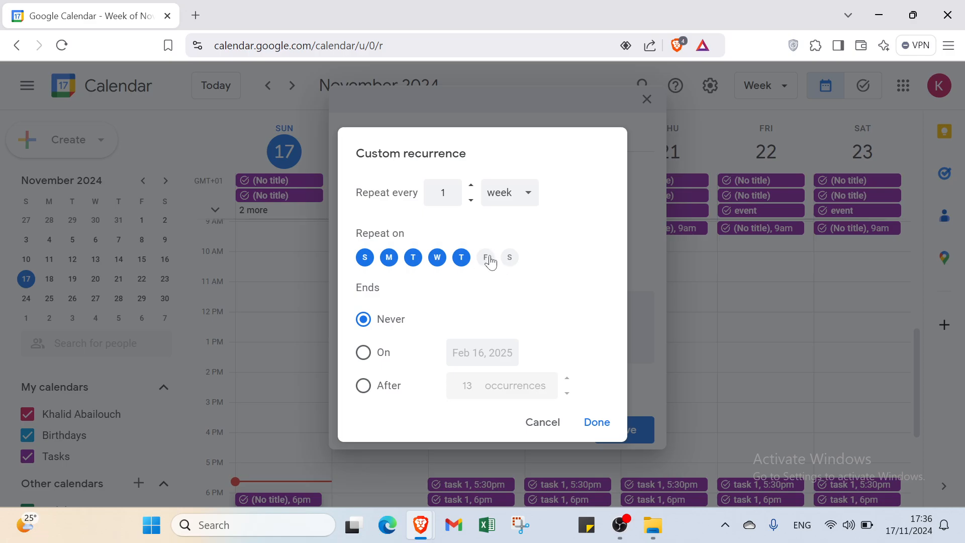
pyautogui.click(485, 259)
pyautogui.click(509, 258)
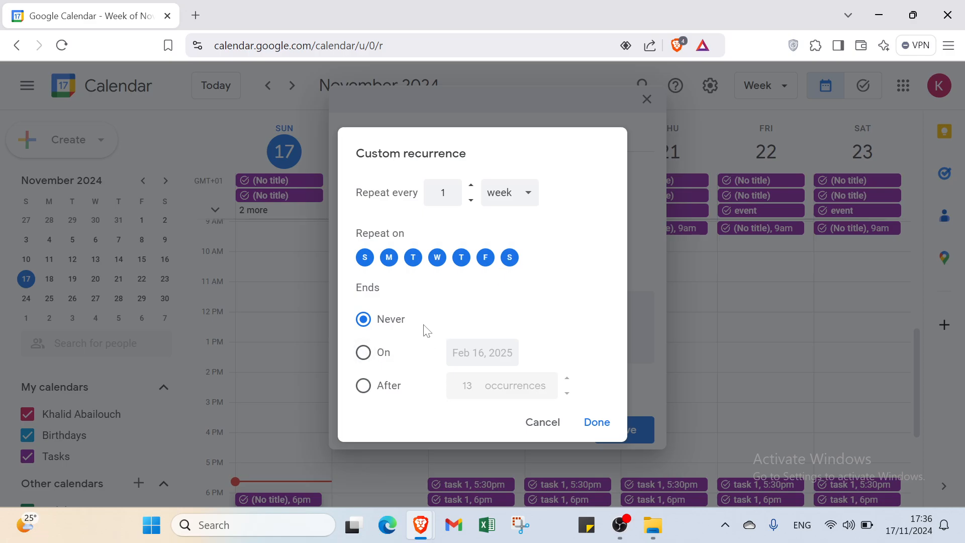
# Remove Sunday, Tuesday, Thursday and Saturday from the repeat days, keeping Monday, Wednesday and Friday
pyautogui.click(363, 261)
pyautogui.click(407, 258)
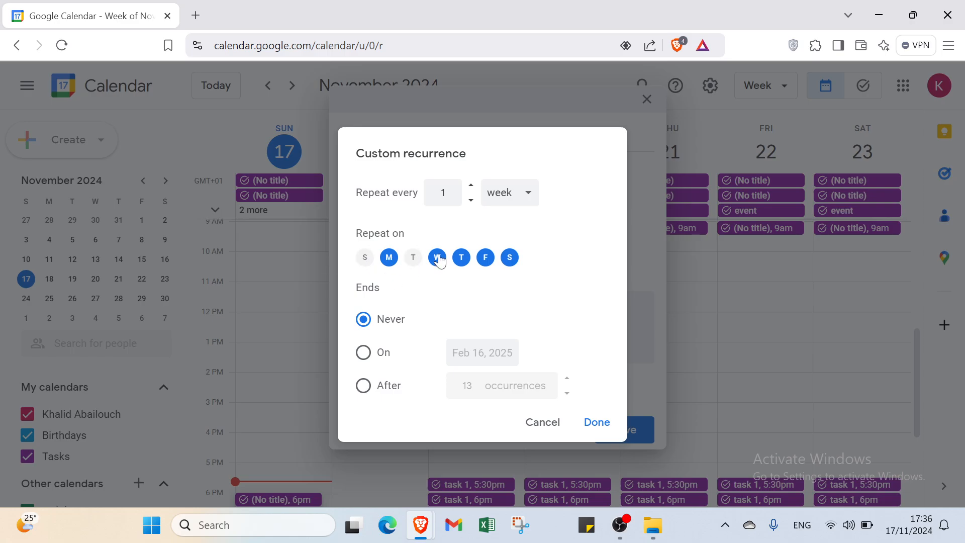
pyautogui.click(437, 257)
pyautogui.click(440, 259)
pyautogui.click(460, 258)
pyautogui.click(509, 258)
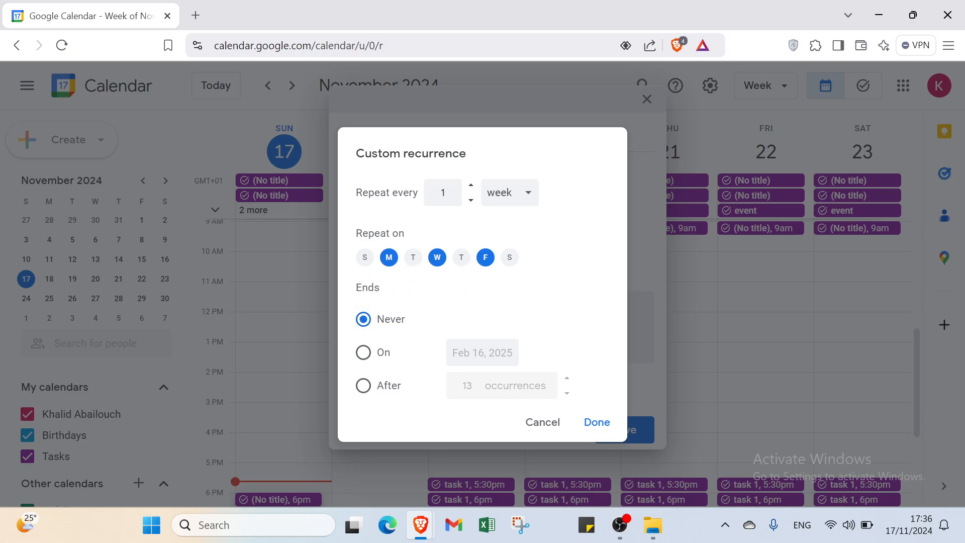
# Set the custom recurrence to end on Feb 18, 2025, apply it to the task, and discard the unsaved draft
pyautogui.click(368, 356)
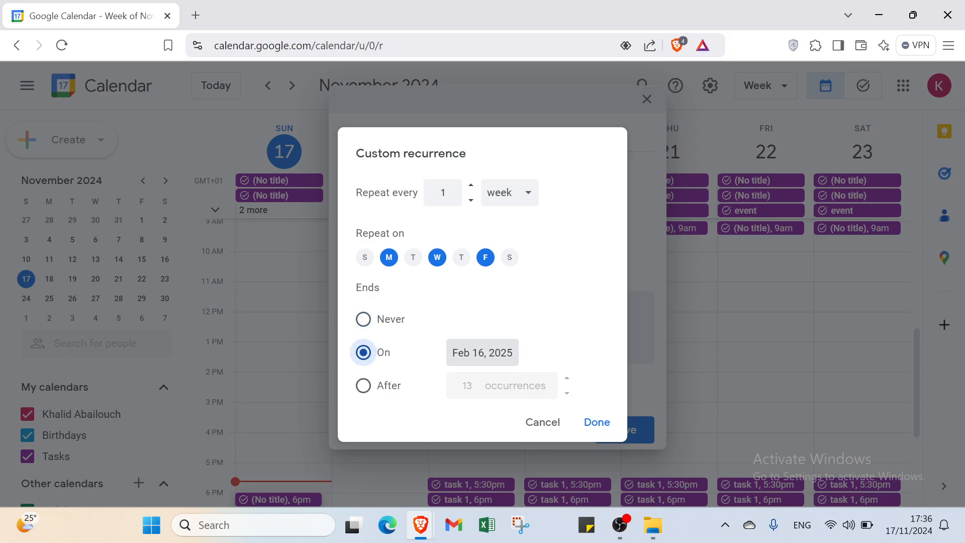
pyautogui.click(455, 353)
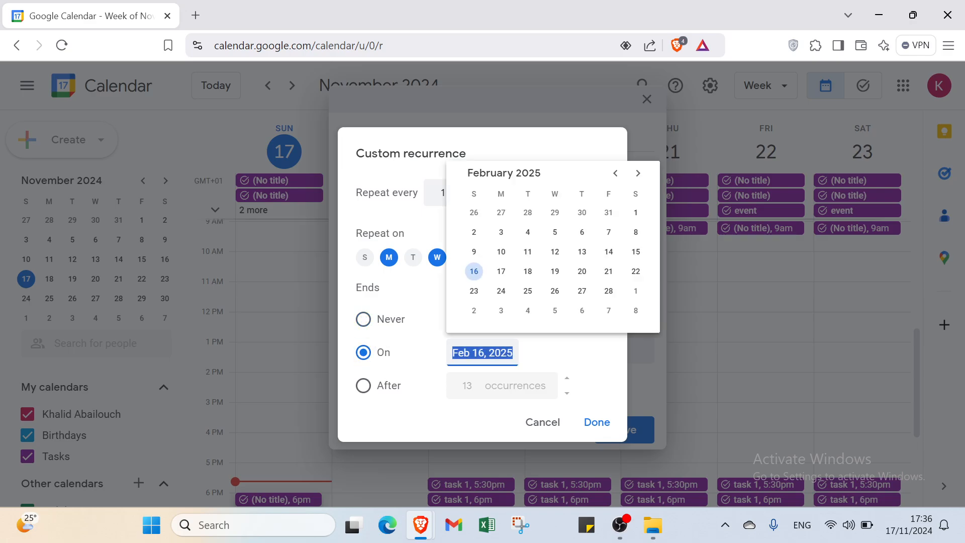
pyautogui.click(526, 271)
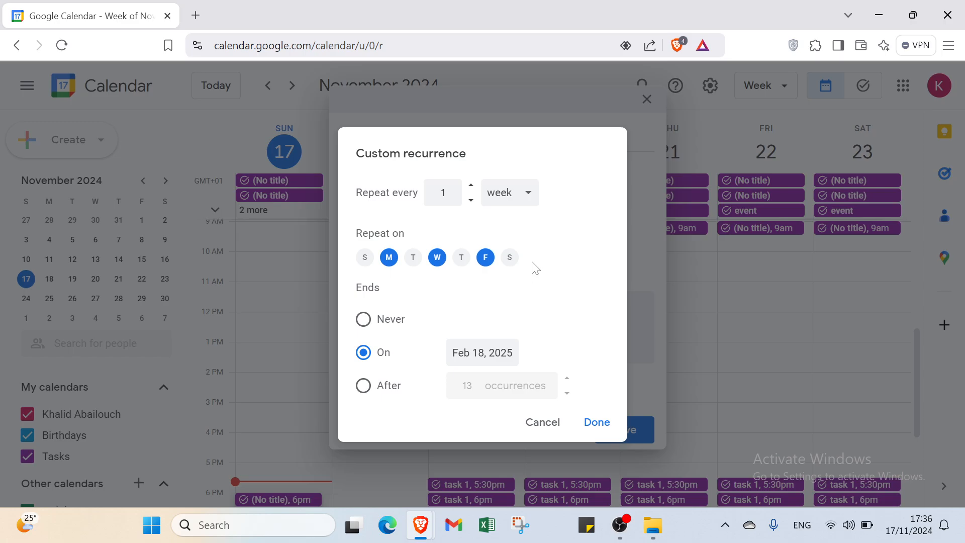
pyautogui.click(595, 424)
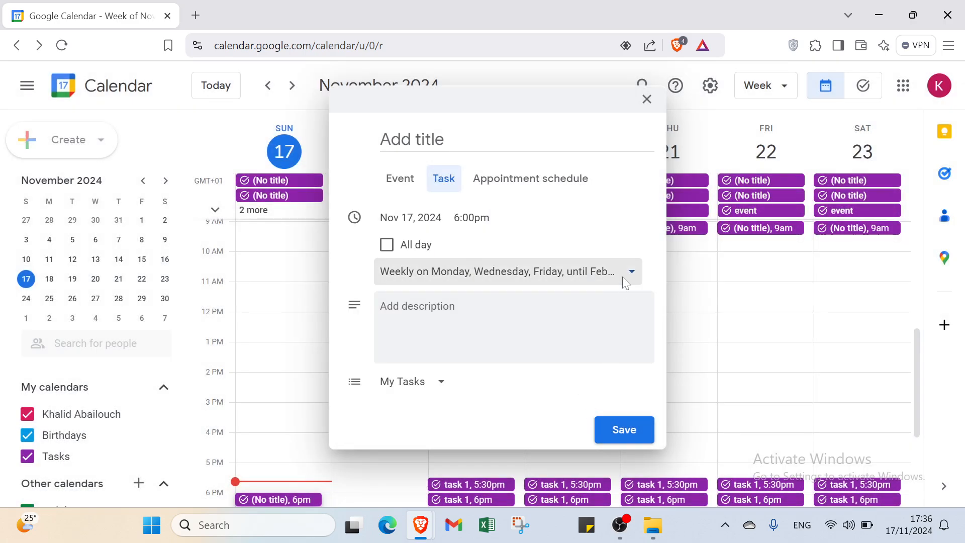
pyautogui.click(497, 140)
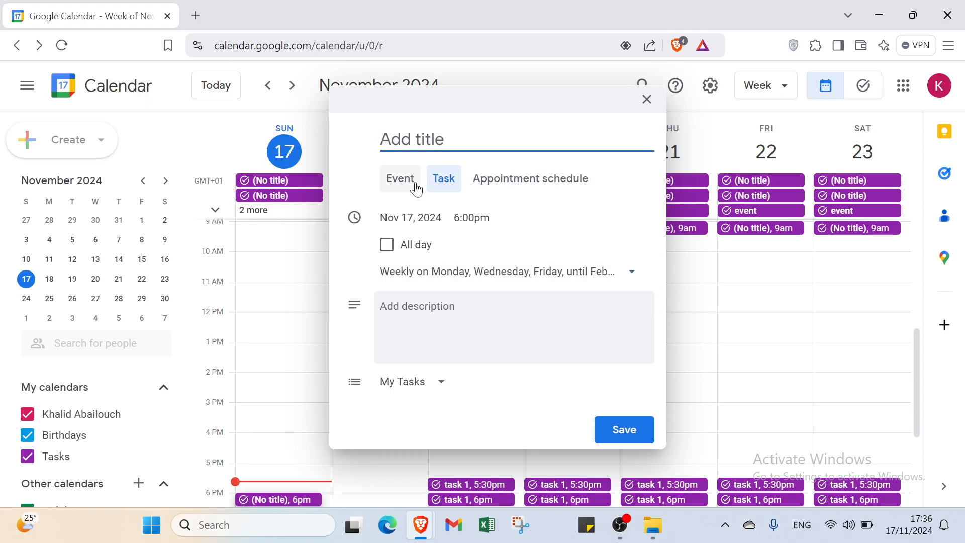
pyautogui.click(646, 99)
pyautogui.scroll(-1, 66, 391)
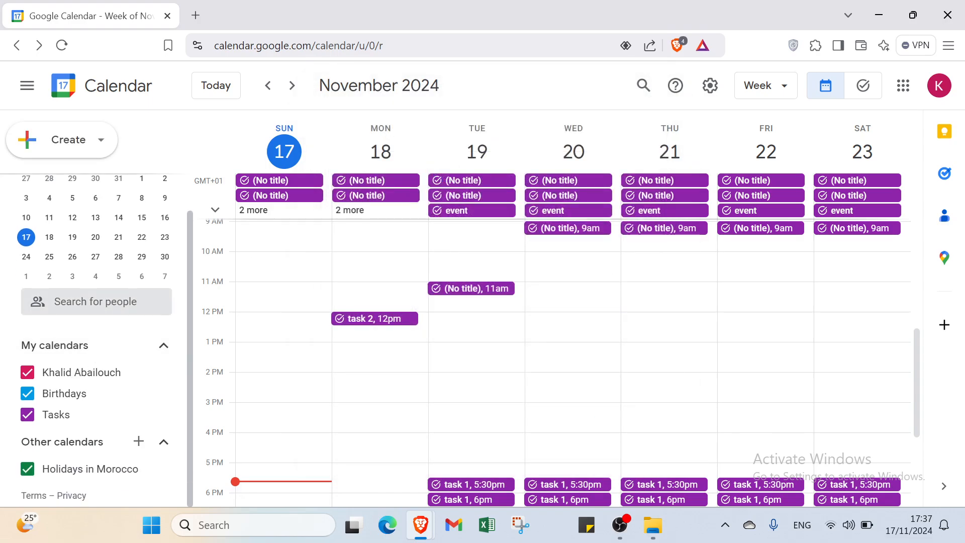
pyautogui.click(95, 302)
pyautogui.click(272, 271)
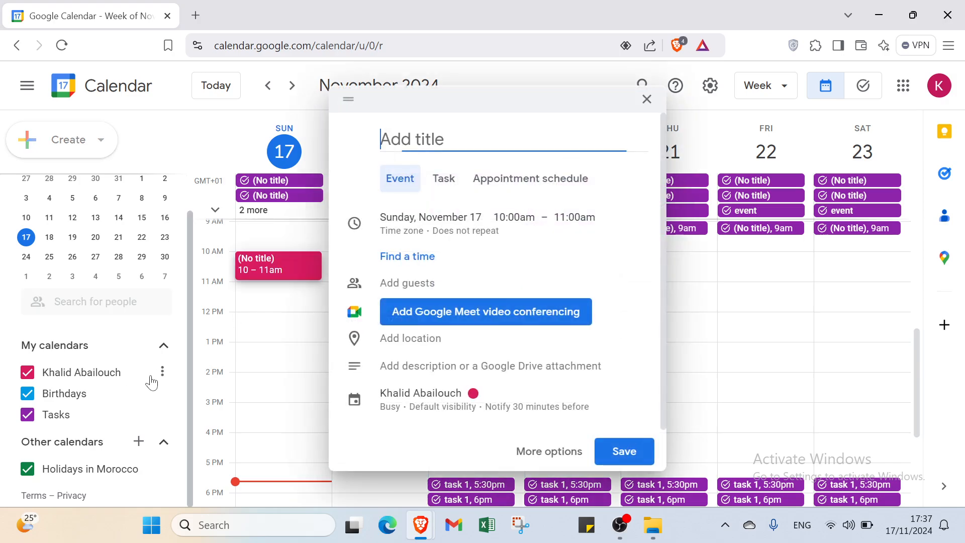
pyautogui.click(174, 135)
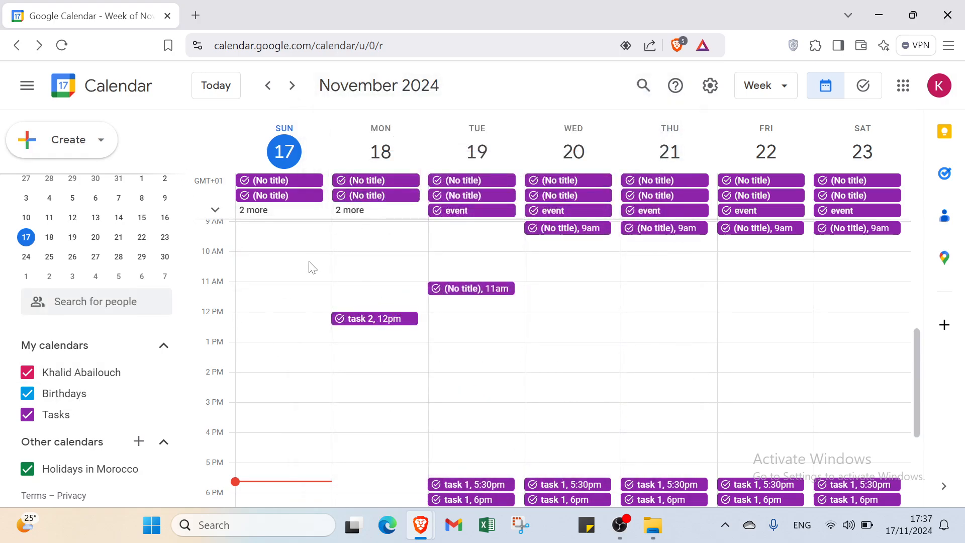
pyautogui.scroll(3, 410, 233)
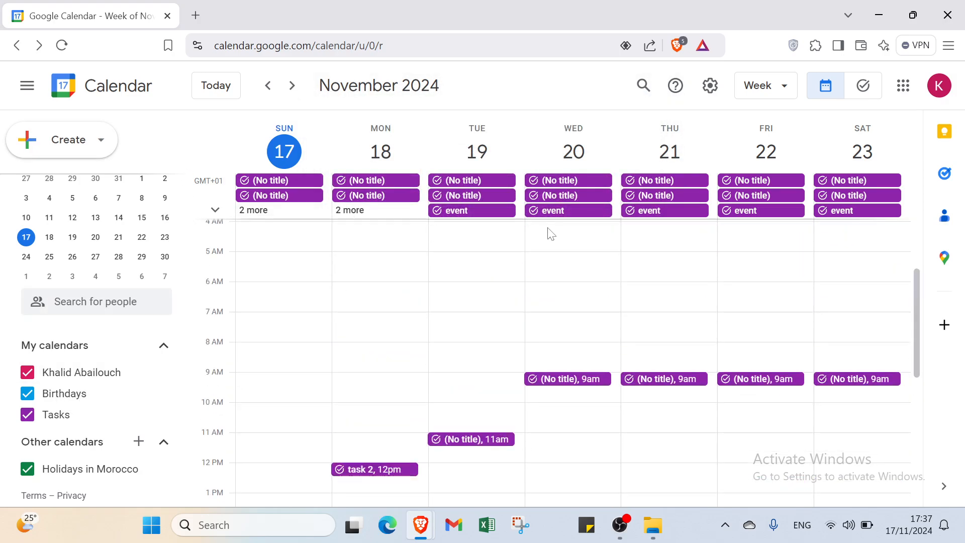
pyautogui.scroll(-3, 659, 289)
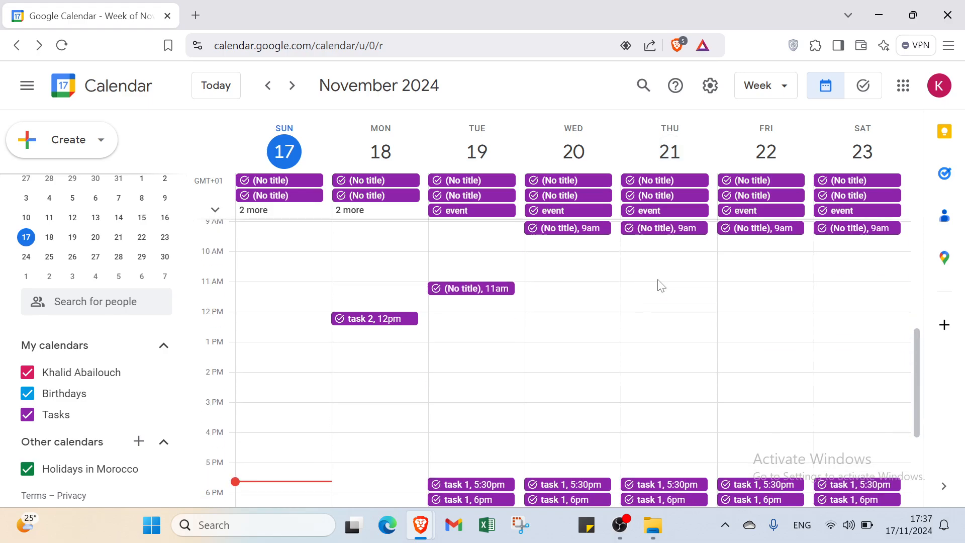
# Examine the repeat options for a new task on Thursday, November 21 at 12:00pm, without saving the task
pyautogui.click(659, 329)
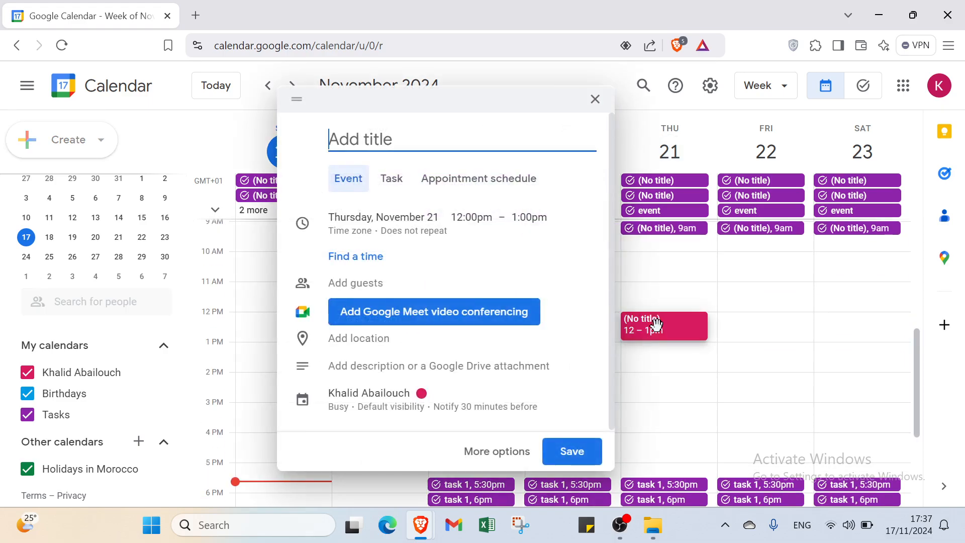
pyautogui.click(402, 179)
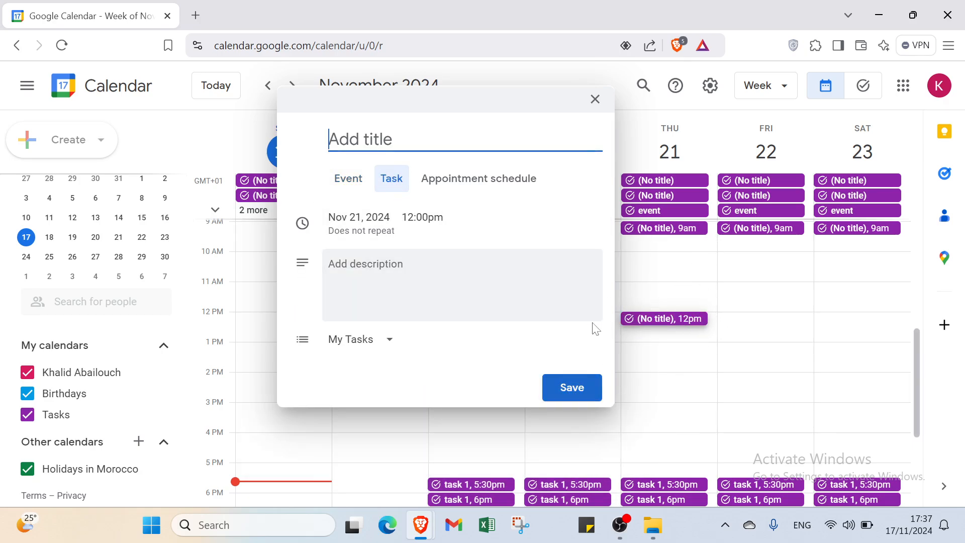
pyautogui.click(376, 230)
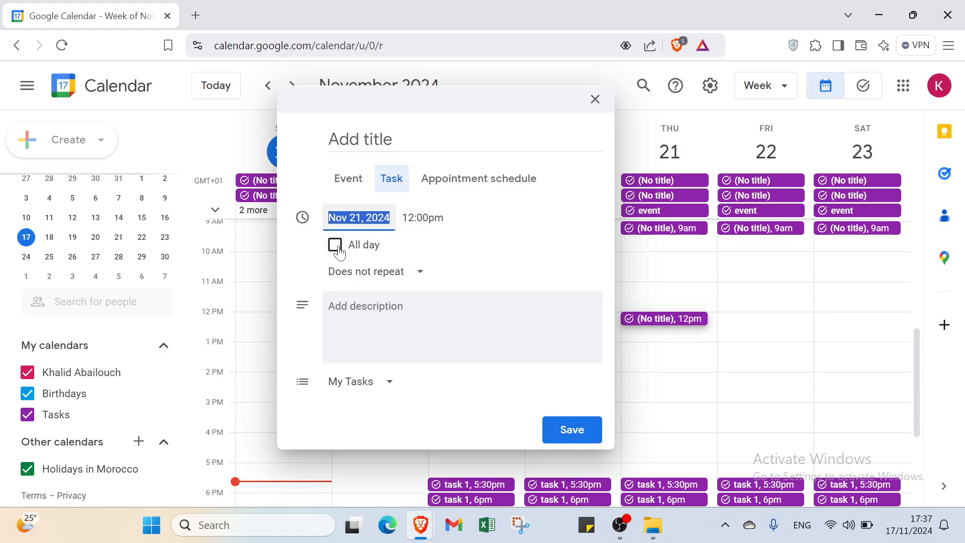
pyautogui.click(364, 274)
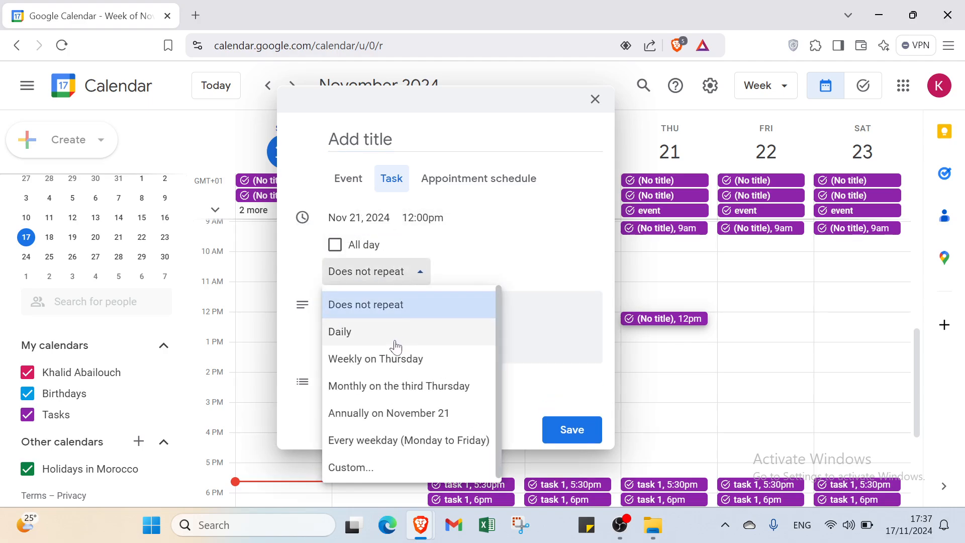
pyautogui.click(509, 322)
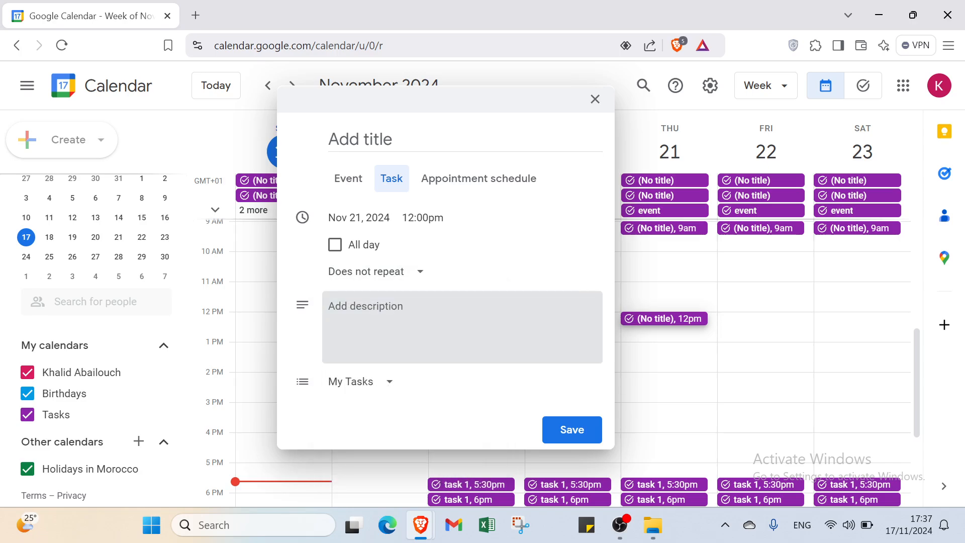
pyautogui.click(729, 340)
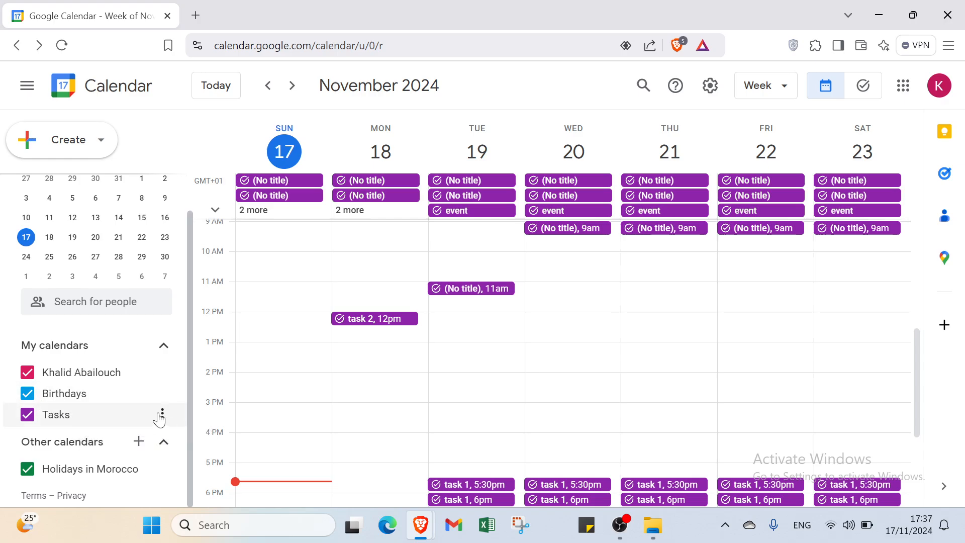
# Change the color of the Tasks calendar from its options to the dark blue swatch
pyautogui.click(161, 415)
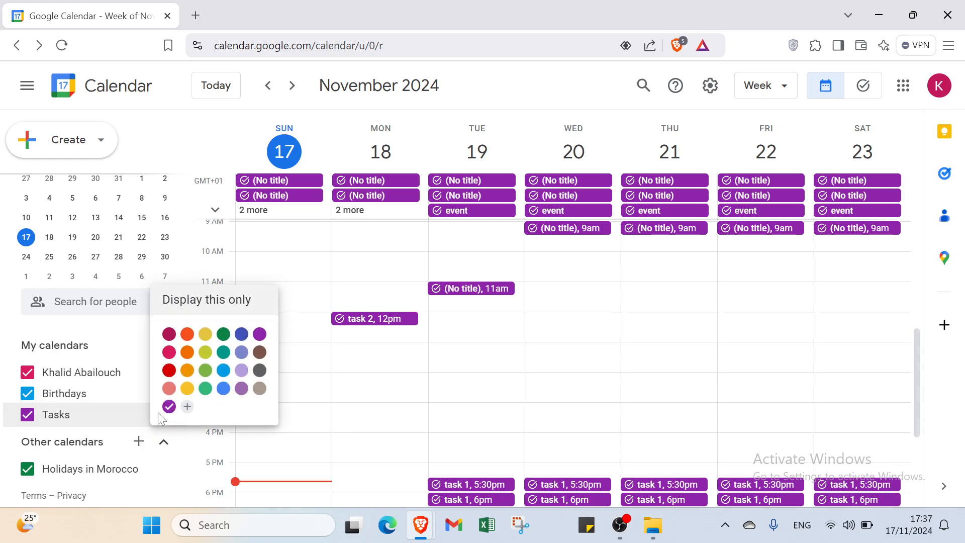
pyautogui.click(241, 335)
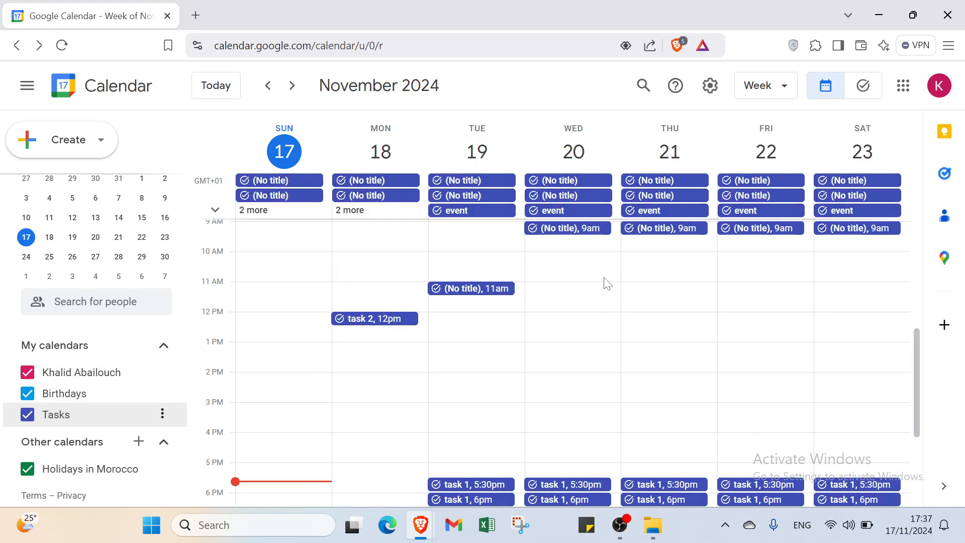
pyautogui.scroll(-3, 607, 284)
pyautogui.scroll(1, 185, 306)
pyautogui.scroll(5, 197, 306)
pyautogui.scroll(-1, 74, 394)
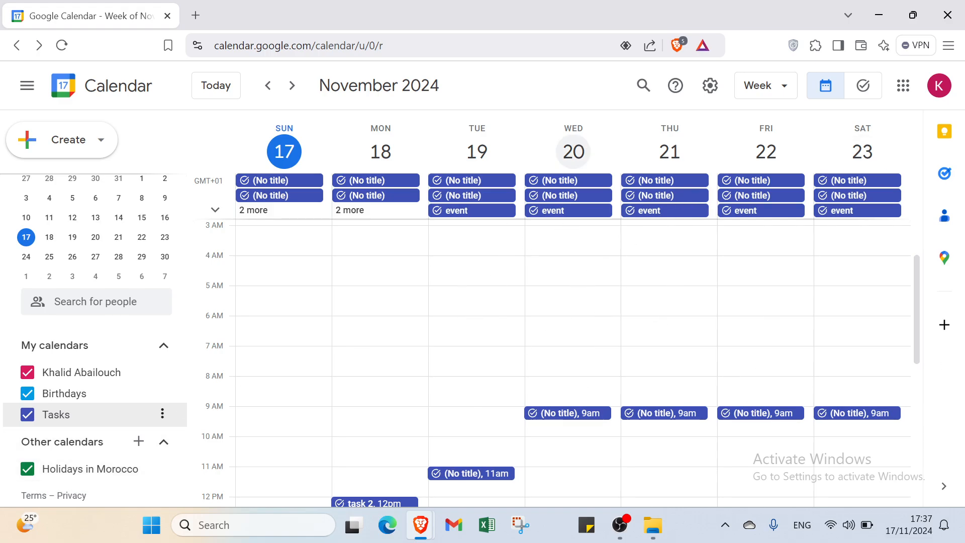
# Switch to the tasks view and look at a blank Google Keep note beside it, closing the note empty
pyautogui.click(865, 89)
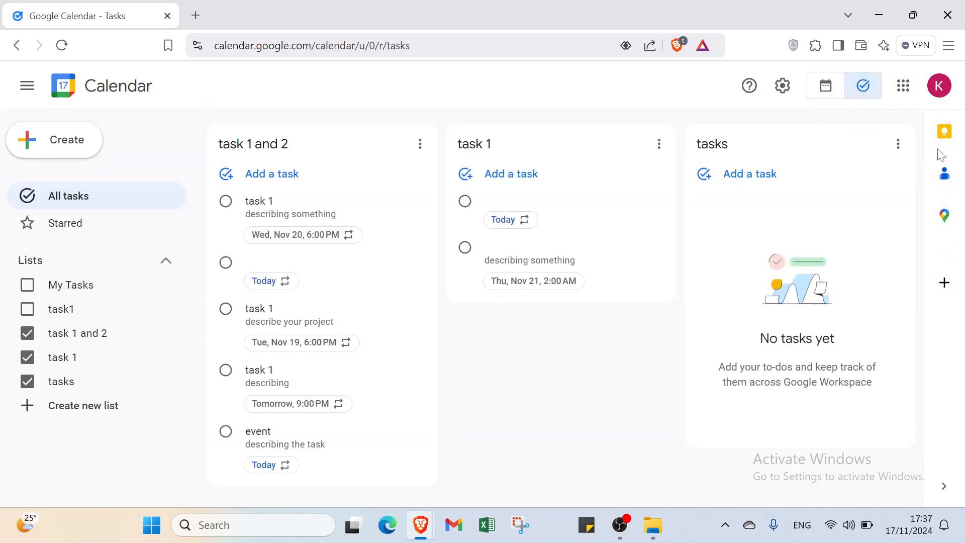
pyautogui.click(942, 131)
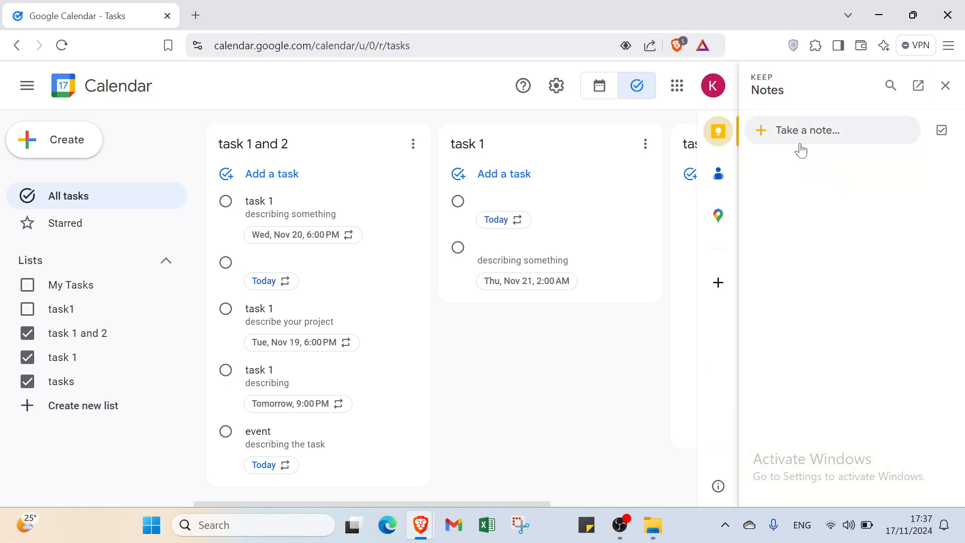
pyautogui.click(813, 133)
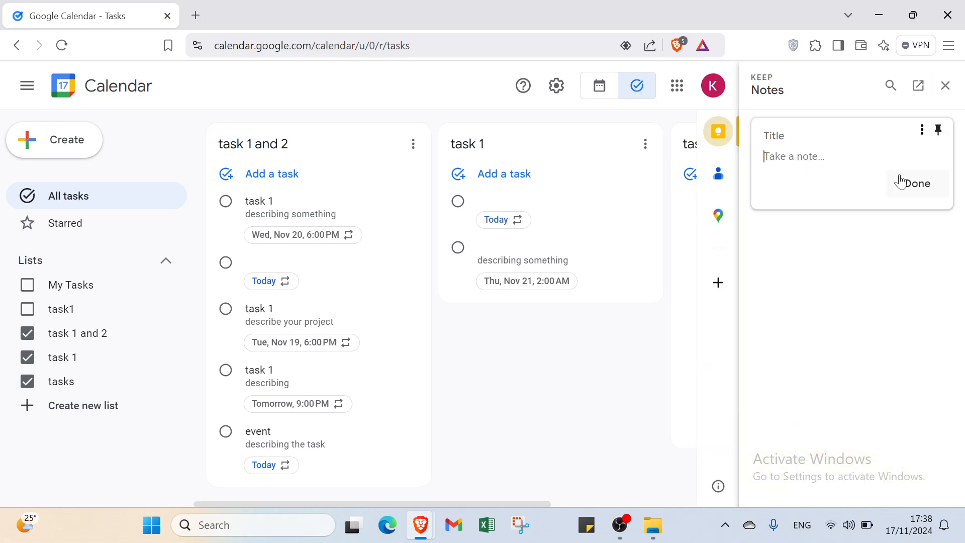
pyautogui.click(923, 192)
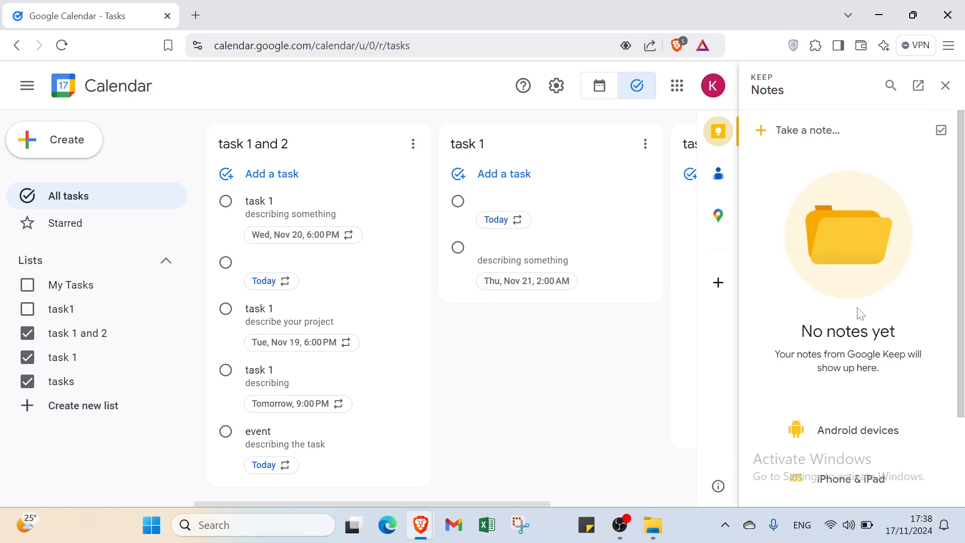
# View the Google Keep app page for Android devices, and close both that page and the Keep notes
pyautogui.scroll(-2, 860, 314)
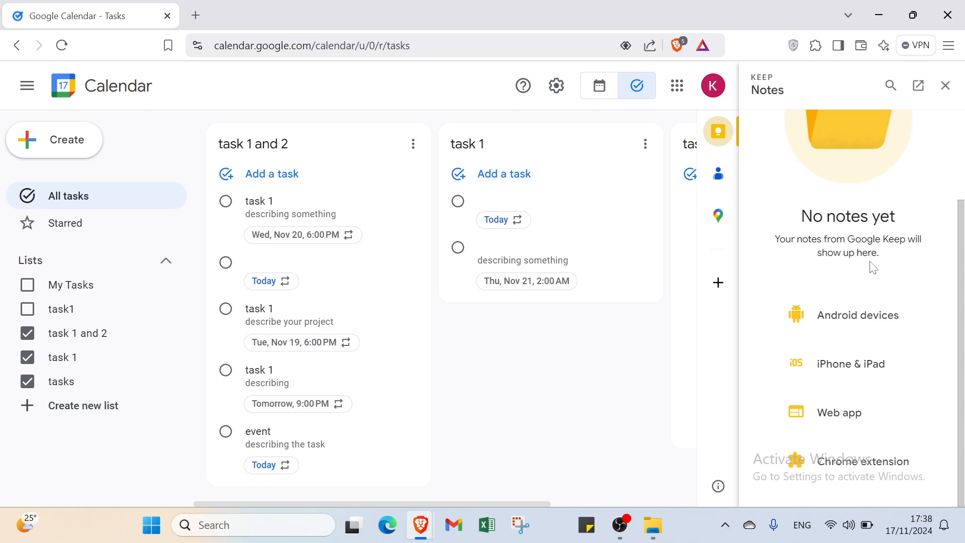
pyautogui.click(853, 315)
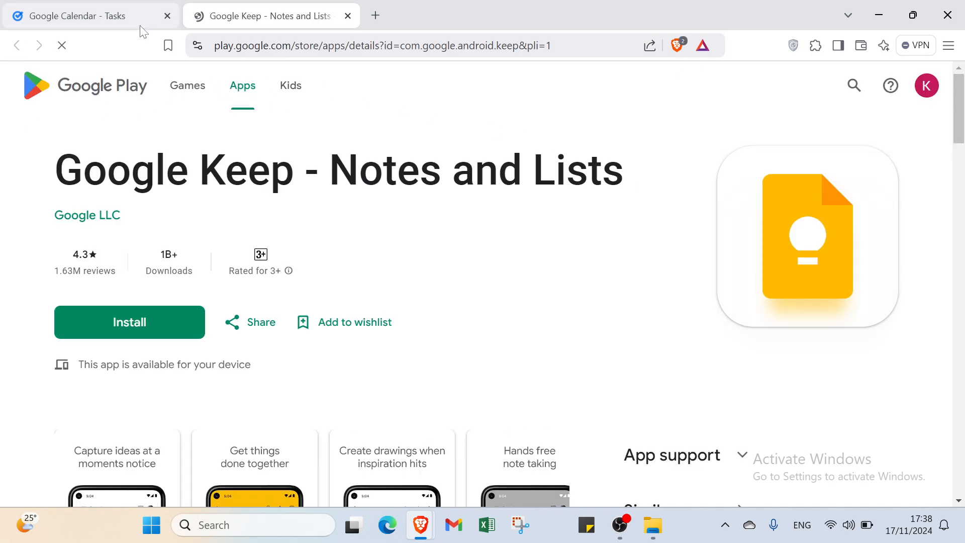
pyautogui.click(107, 20)
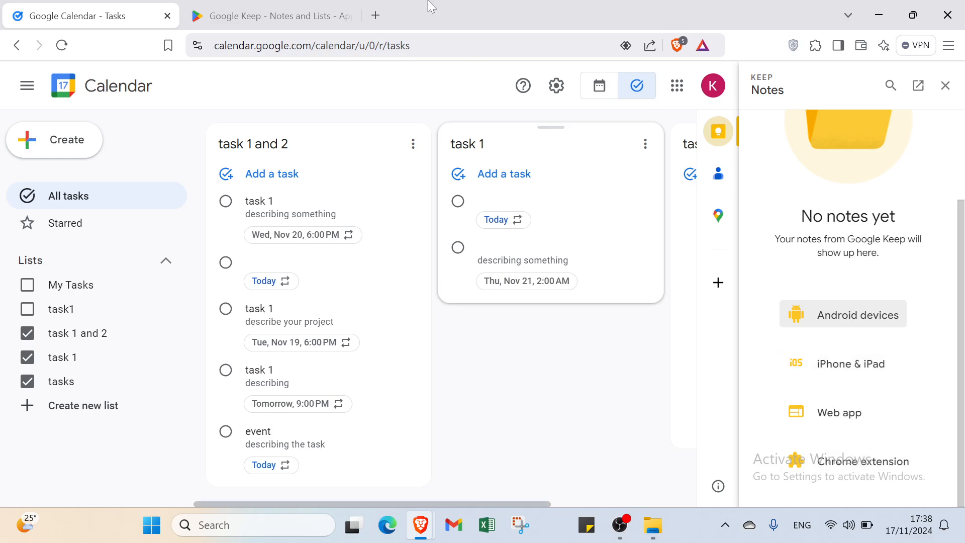
pyautogui.click(291, 16)
pyautogui.click(348, 16)
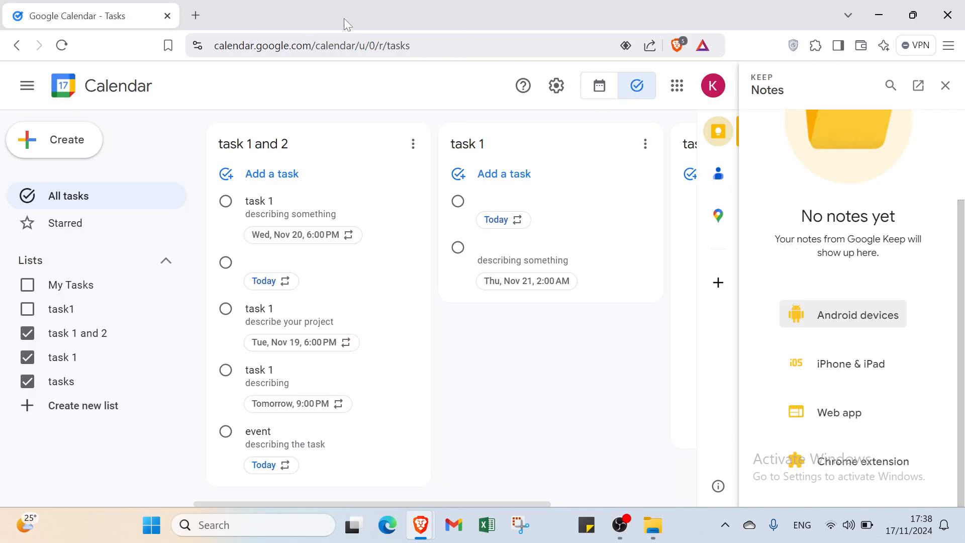
pyautogui.click(938, 87)
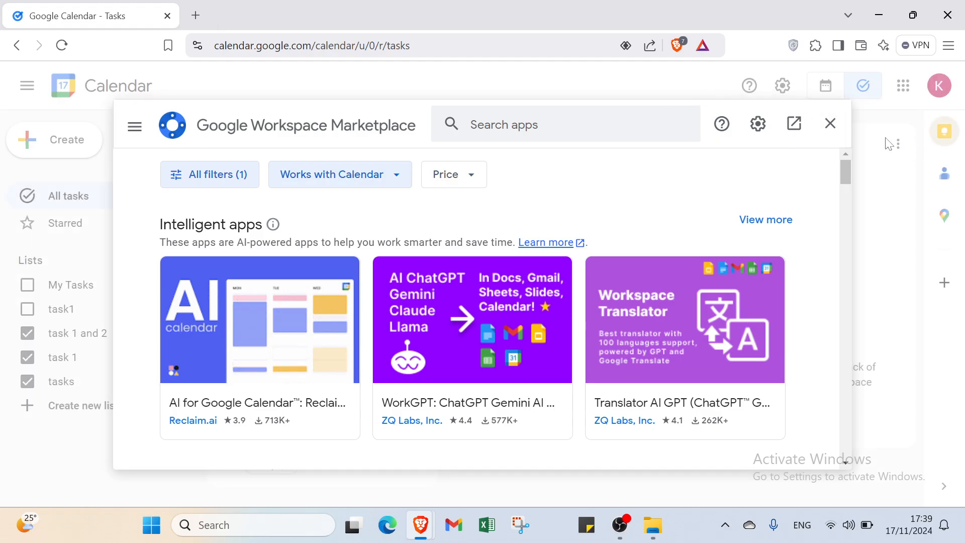
# Dismiss the Google Workspace Marketplace and replace the calendar tab with a new blank browser tab
pyautogui.click(839, 124)
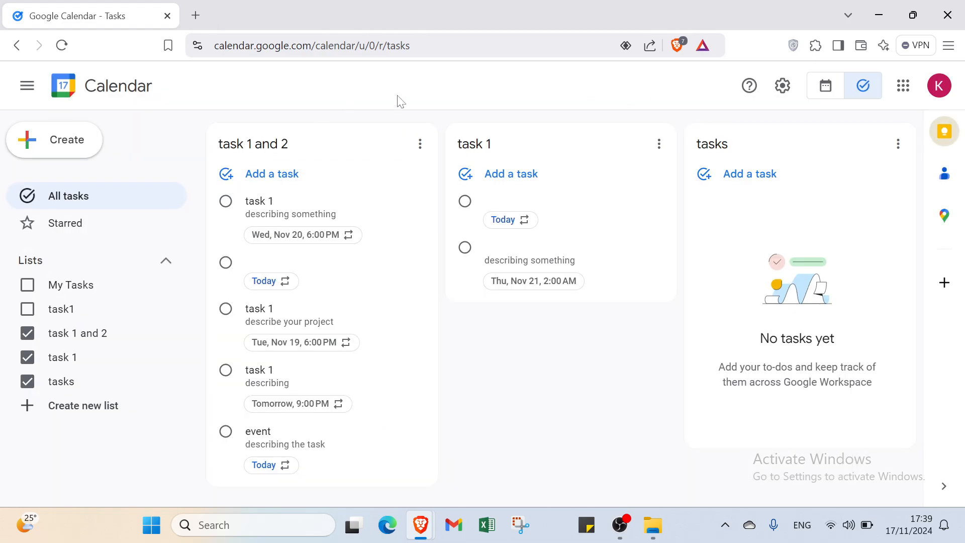
pyautogui.click(195, 16)
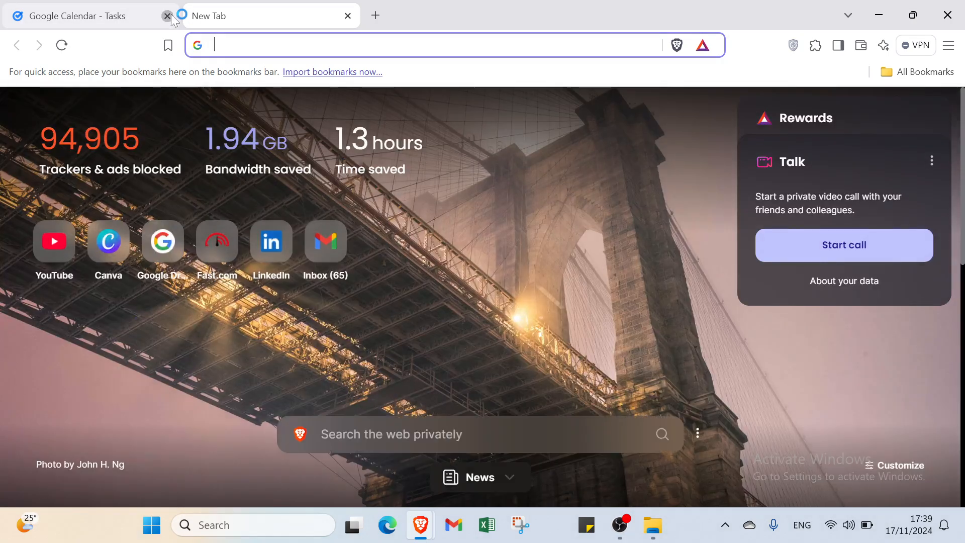
pyautogui.click(167, 16)
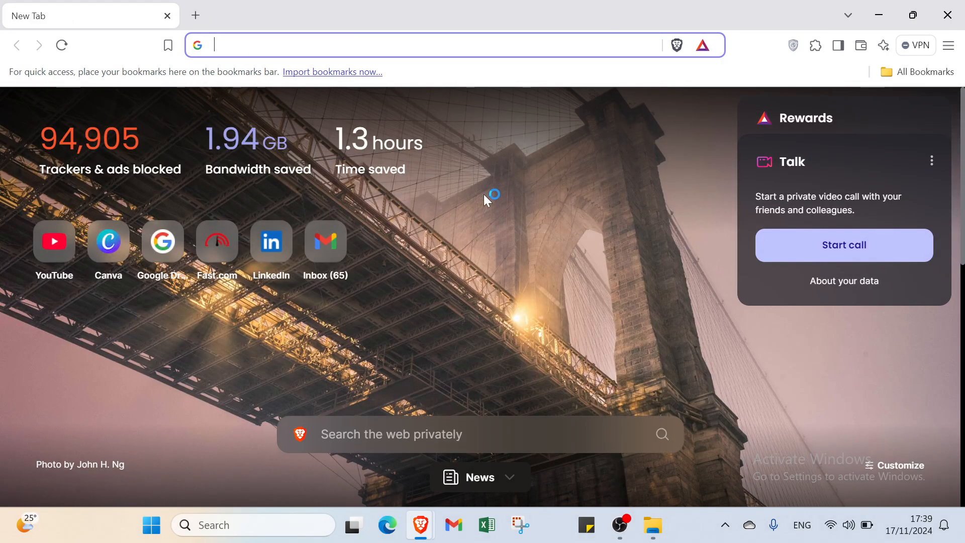